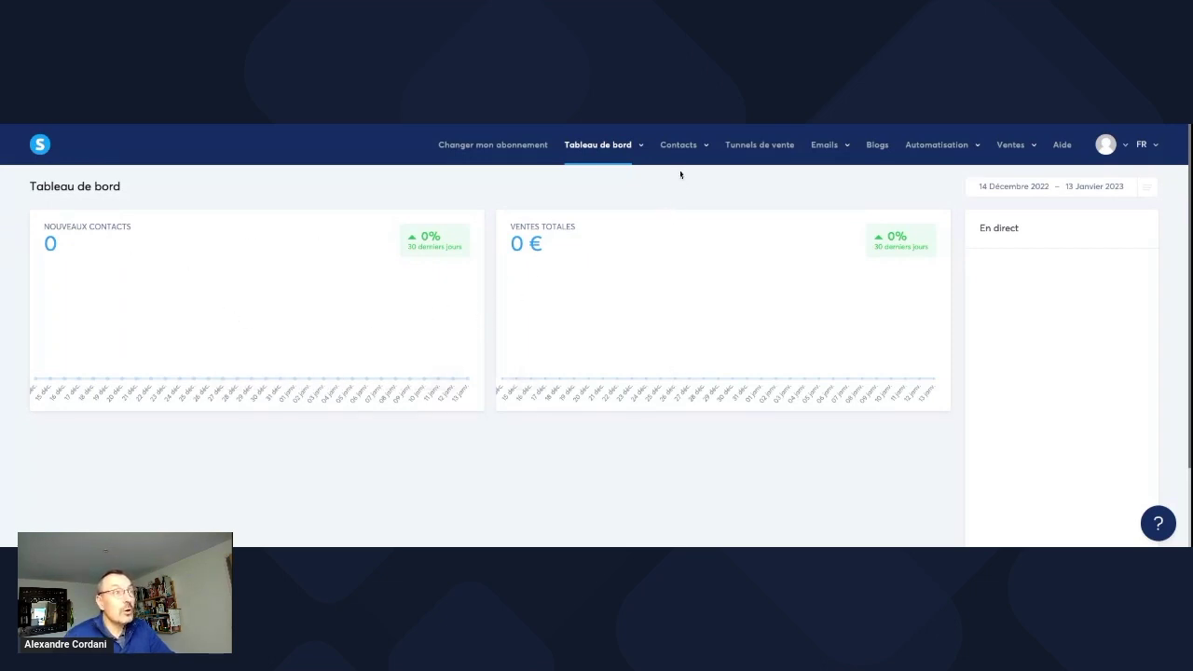
Open the contact list and look through its available filter criteria and saved filters.
mouse_move(683, 151)
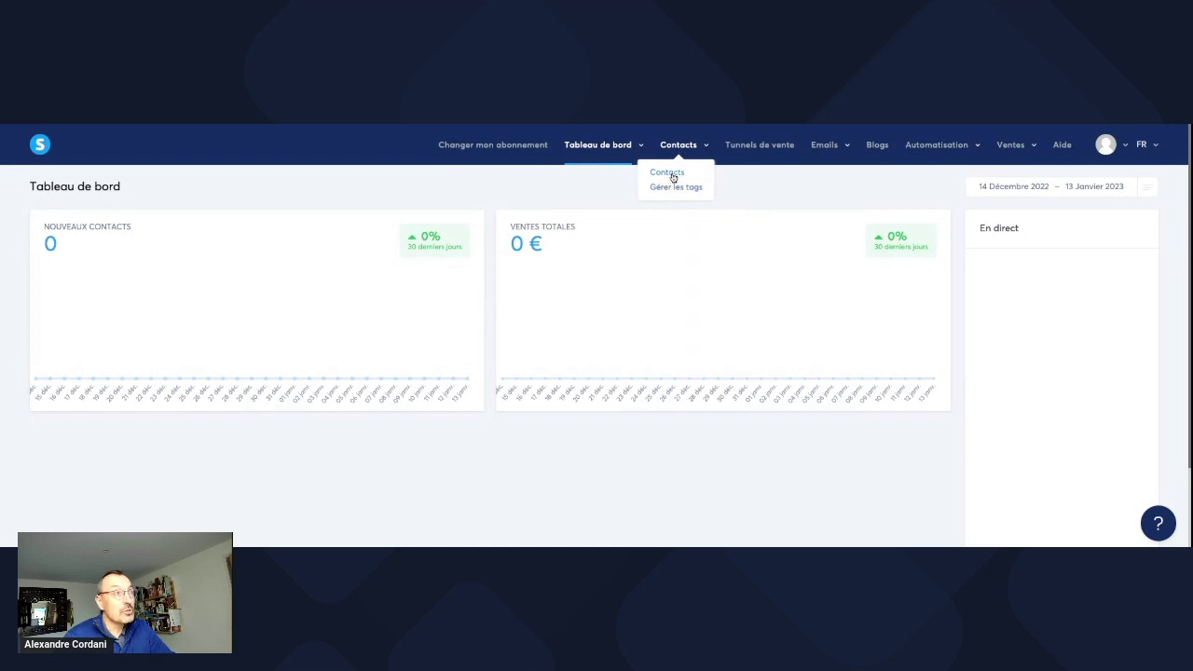
click(672, 177)
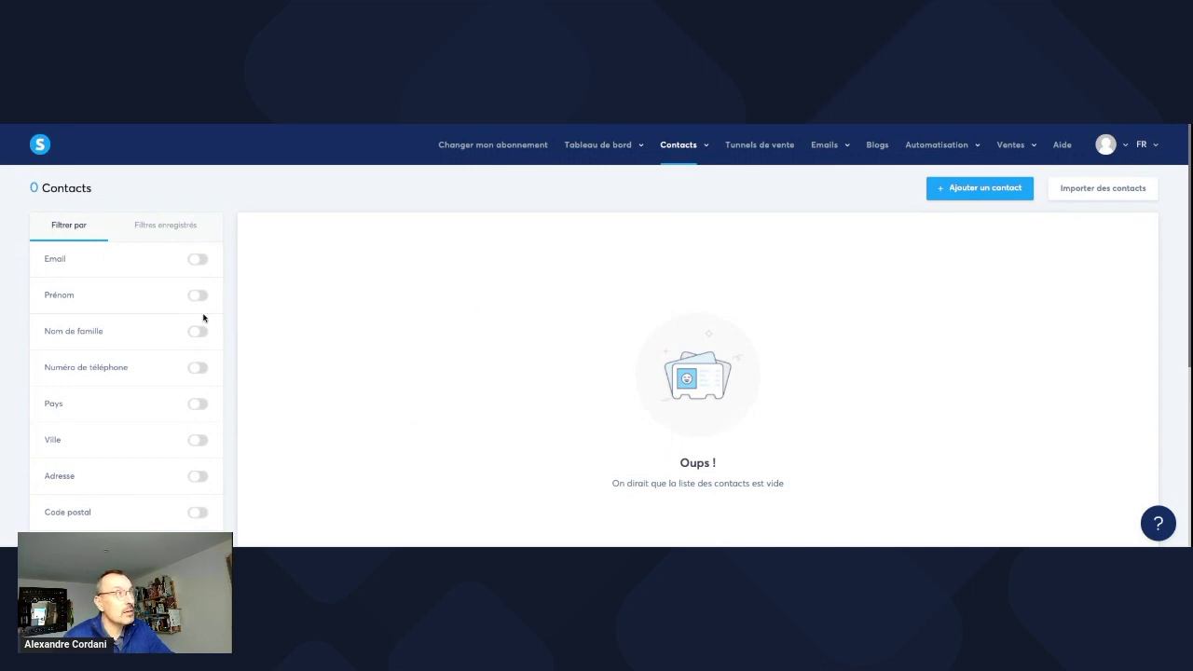
scroll(203, 318, down, 1)
scroll(203, 318, down, 2)
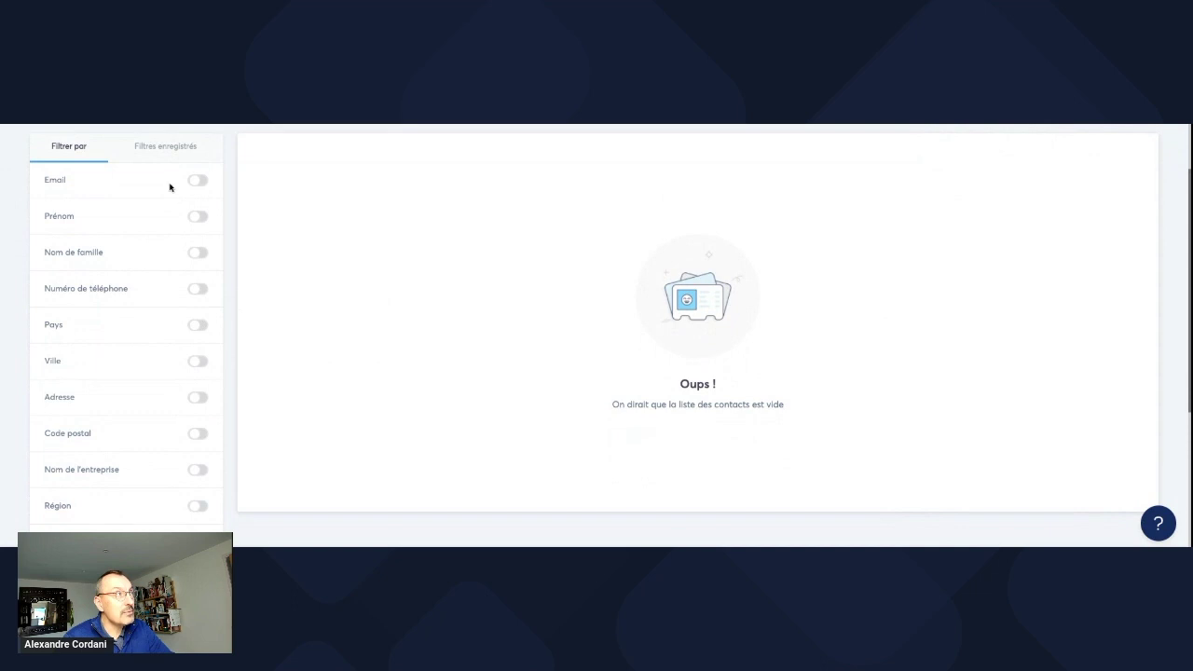
click(181, 146)
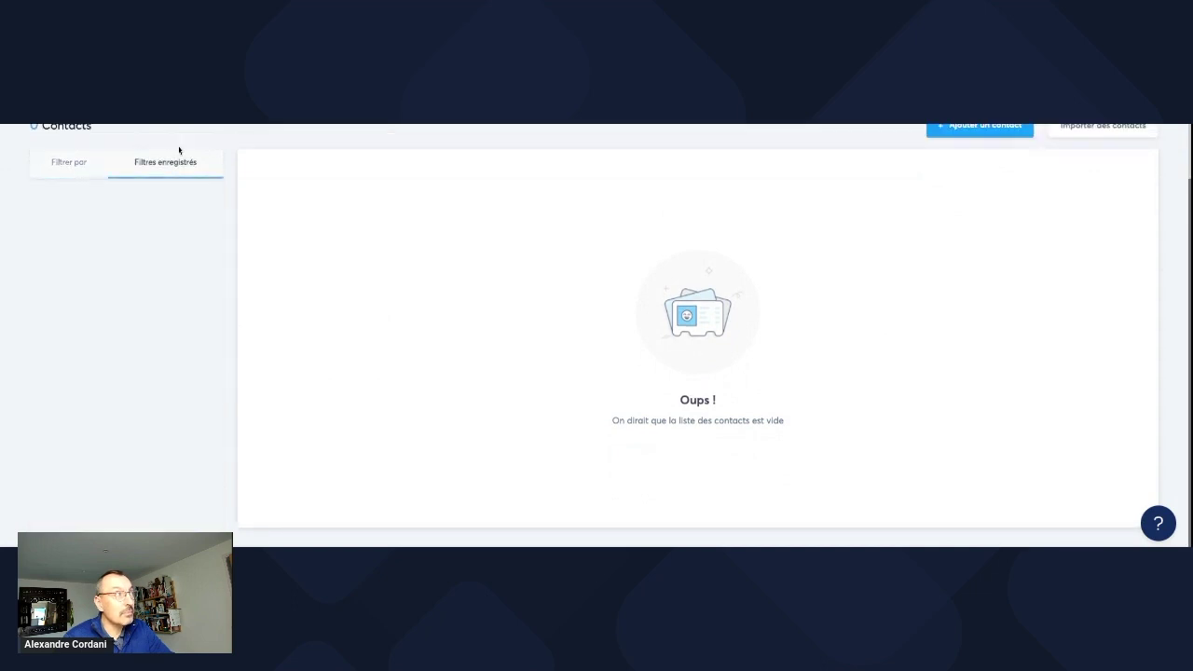
scroll(429, 241, up, 1)
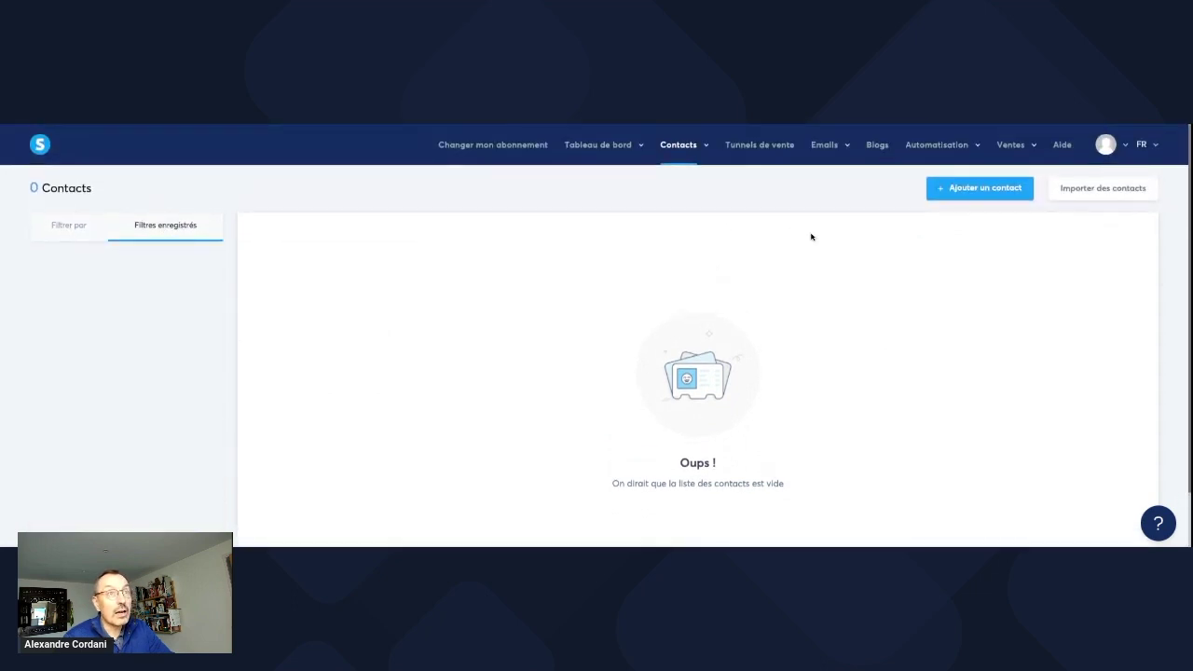
scroll(165, 293, down, 1)
scroll(165, 293, up, 1)
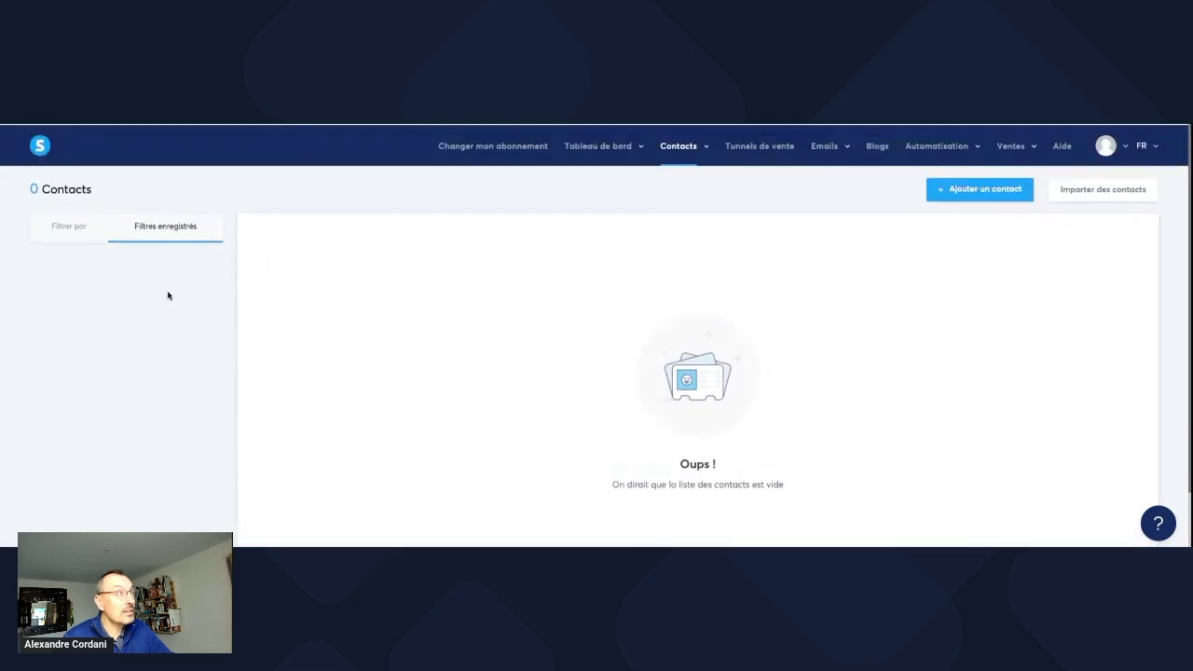
Review the contact filter criteria from email down to tag, and open the tag management page.
click(92, 241)
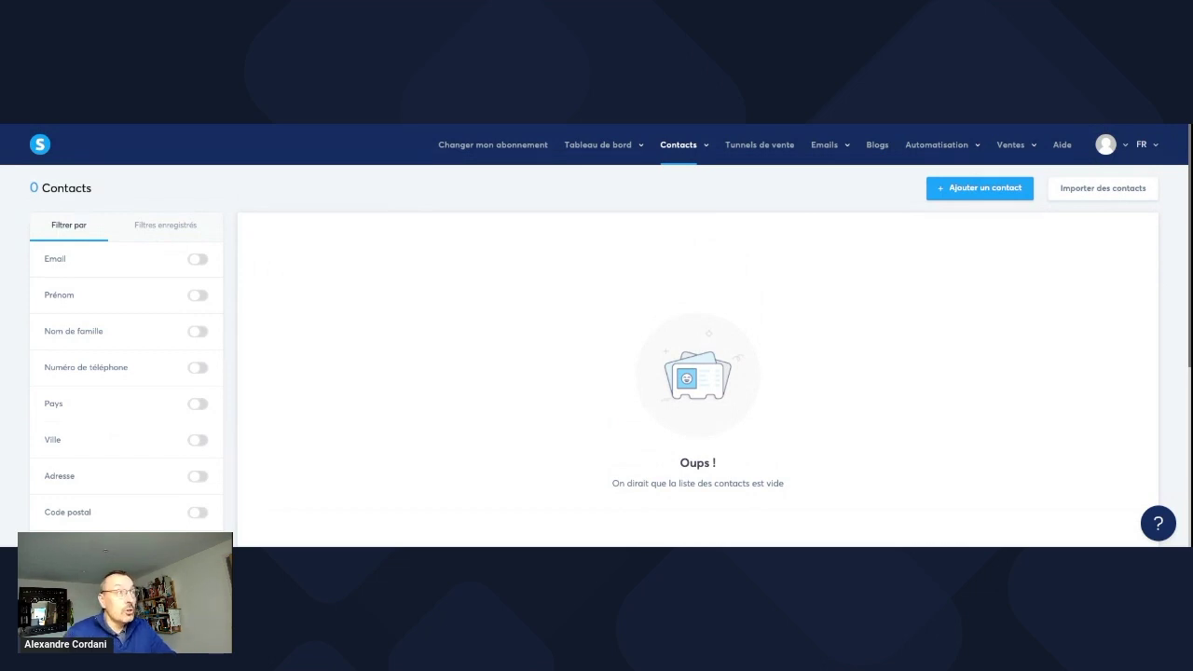
scroll(135, 378, down, 2)
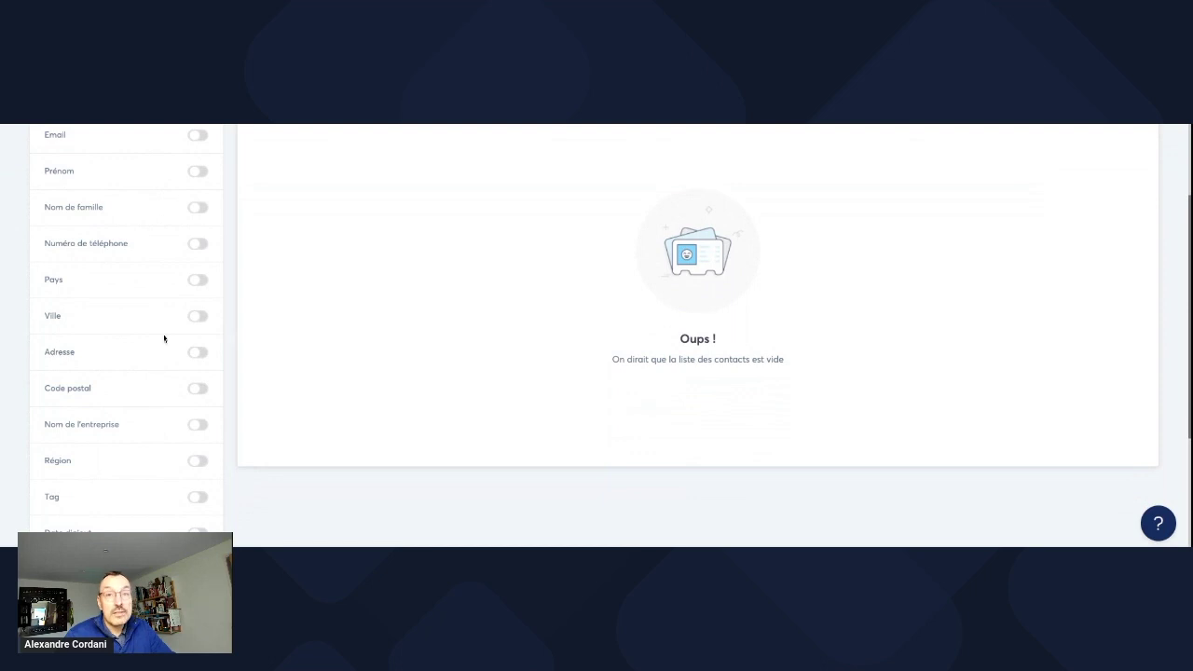
scroll(181, 328, up, 2)
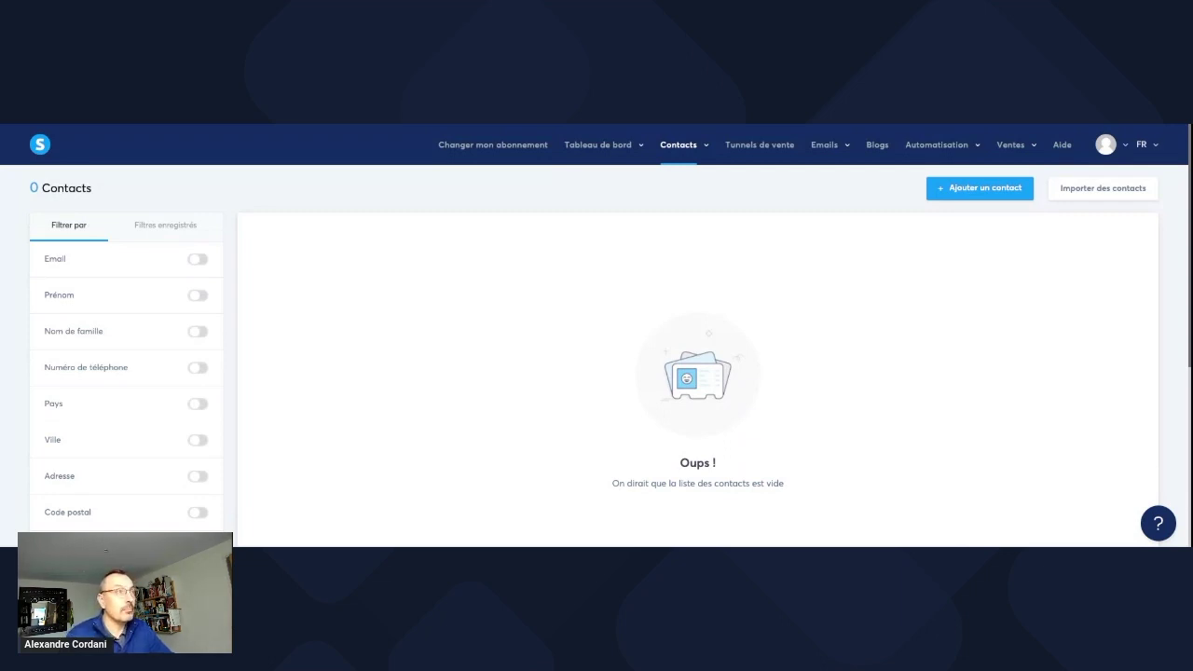
mouse_move(668, 152)
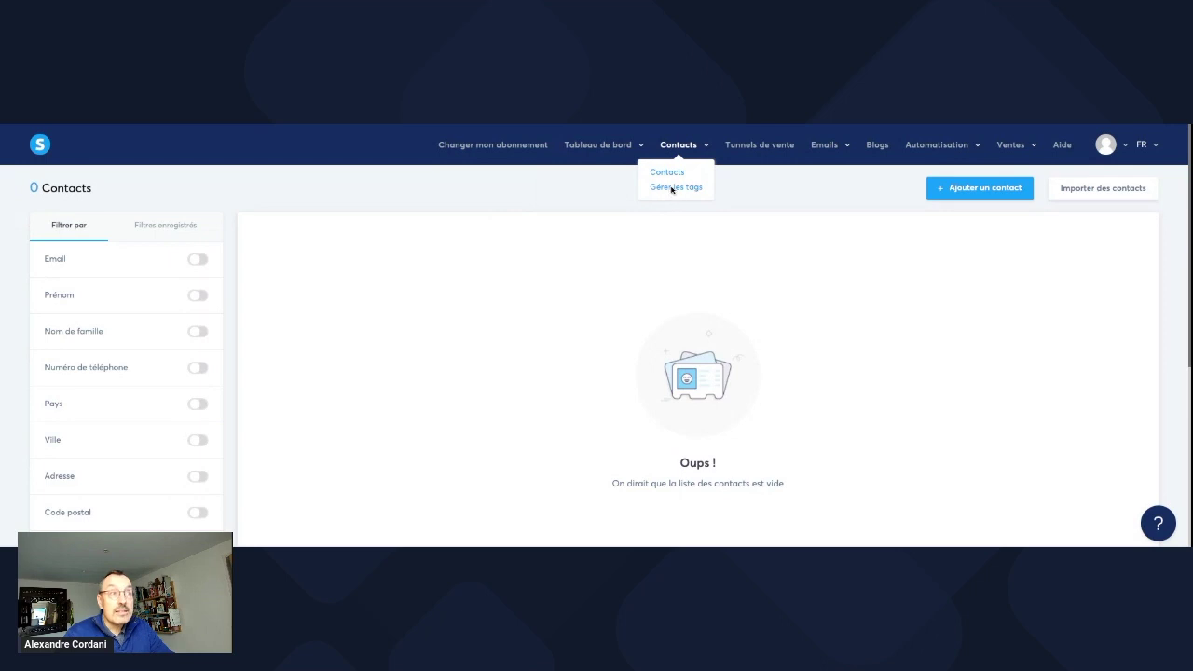
click(672, 190)
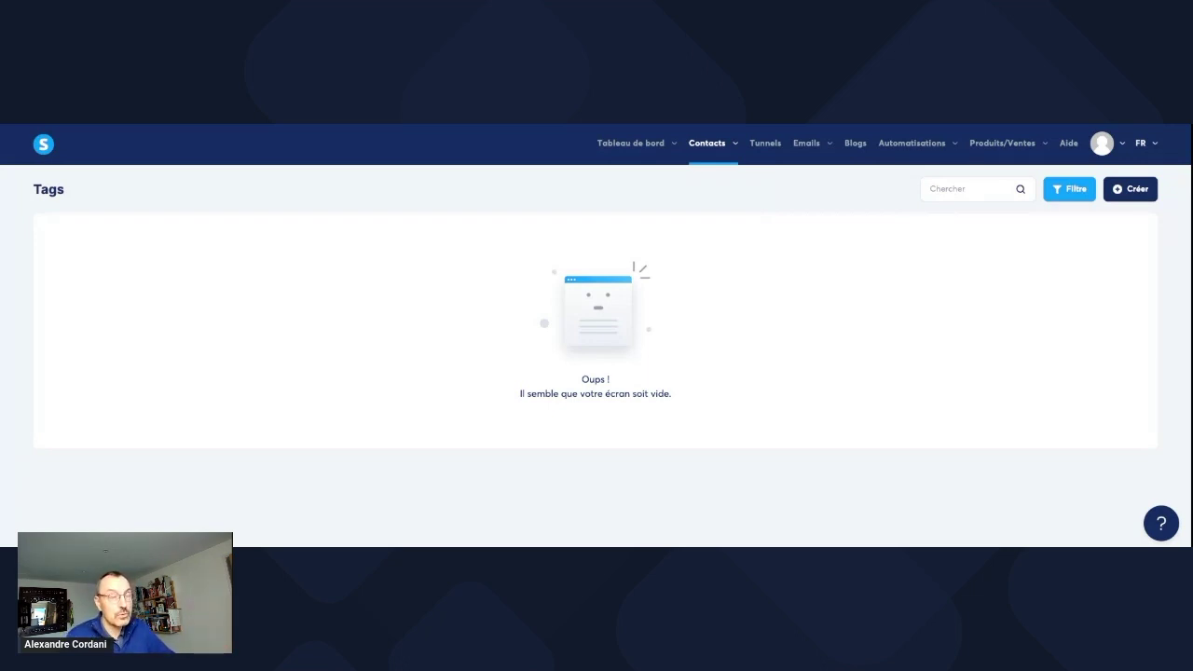
Create a tunnel named "Ebook - 10 clés pour vendre votre bien" with the objective "Créer une audience".
click(765, 143)
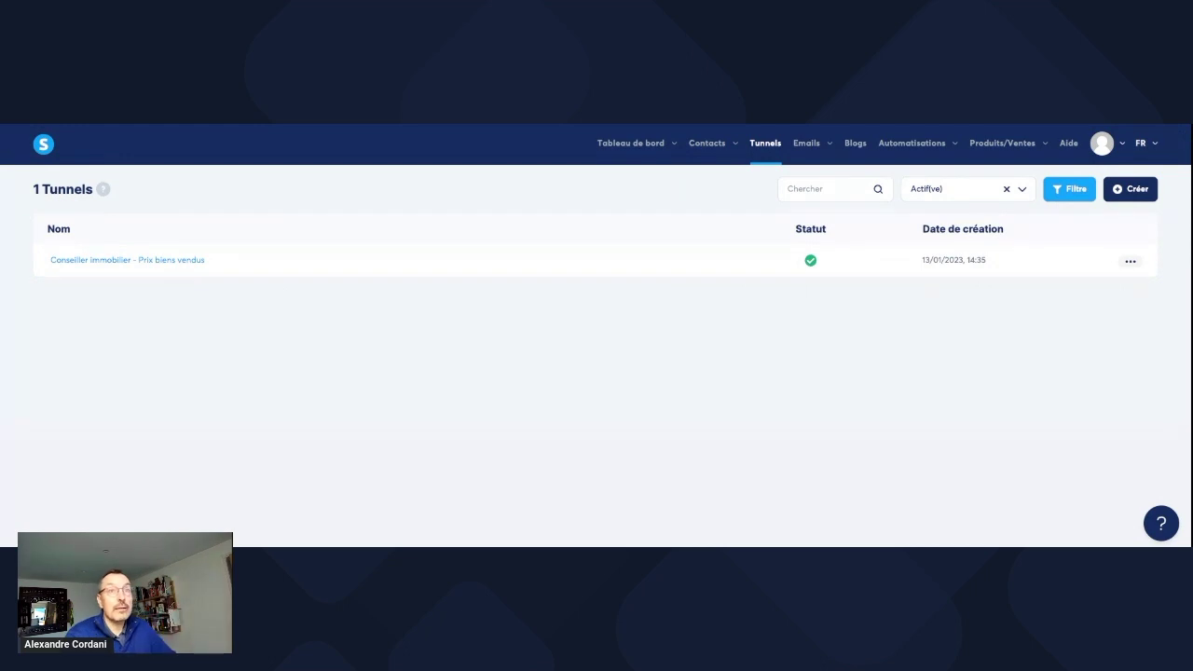
click(1130, 189)
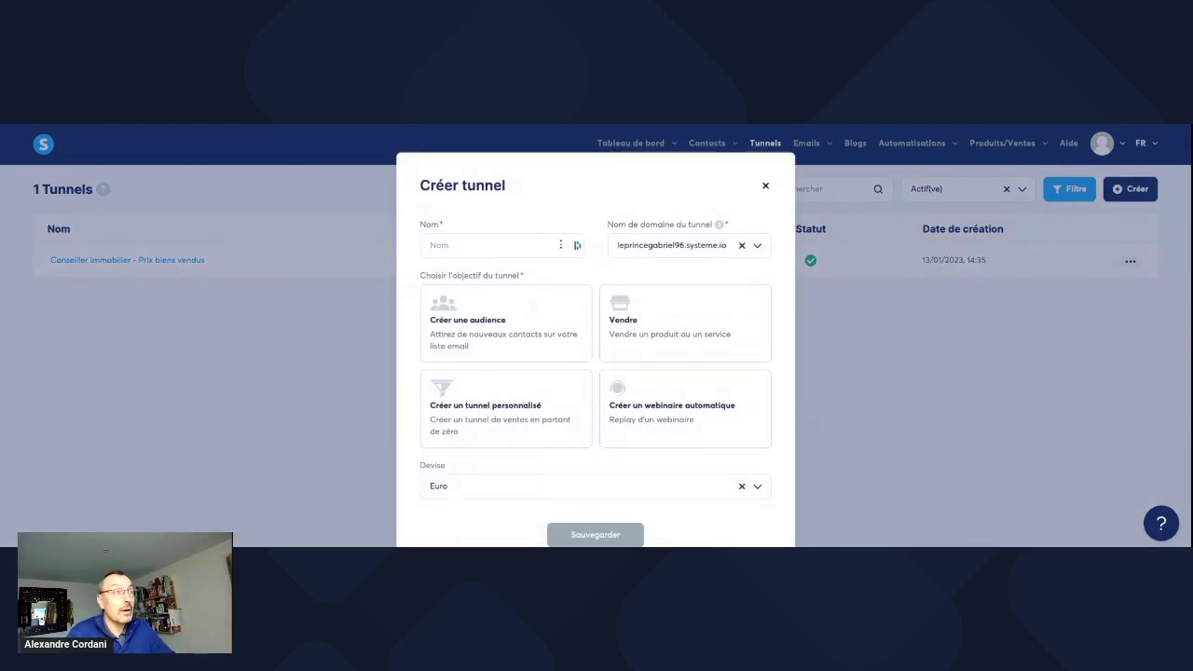
click(523, 244)
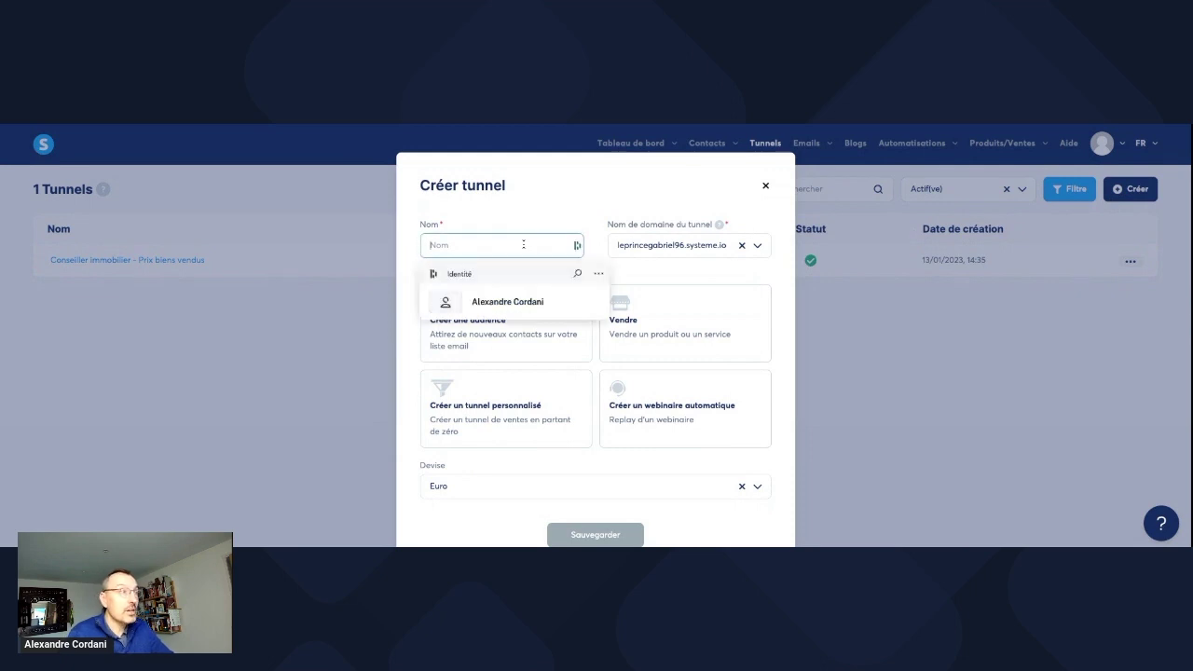
key(Escape)
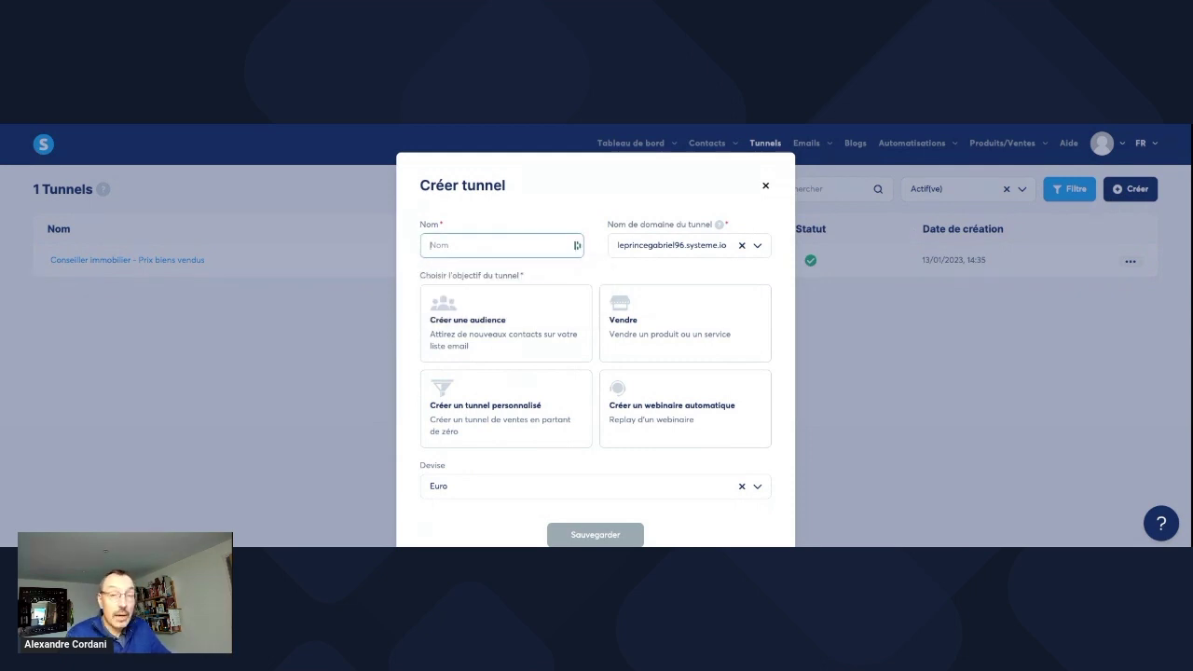
text(Ebook)
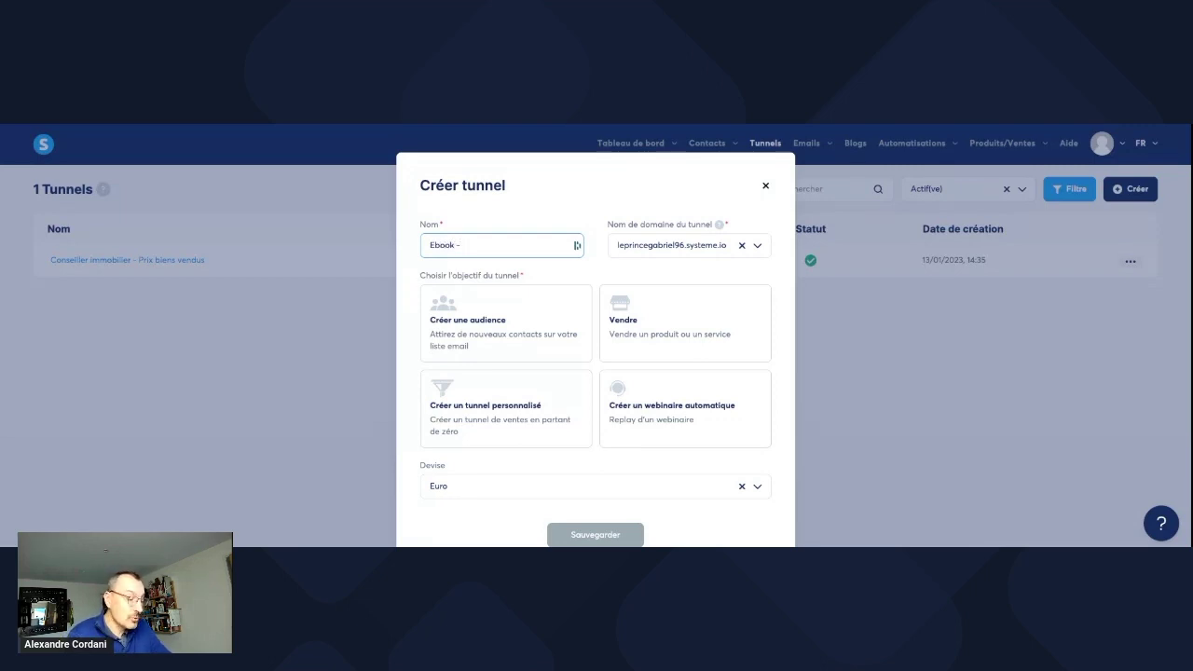
text(- 10 clés de)
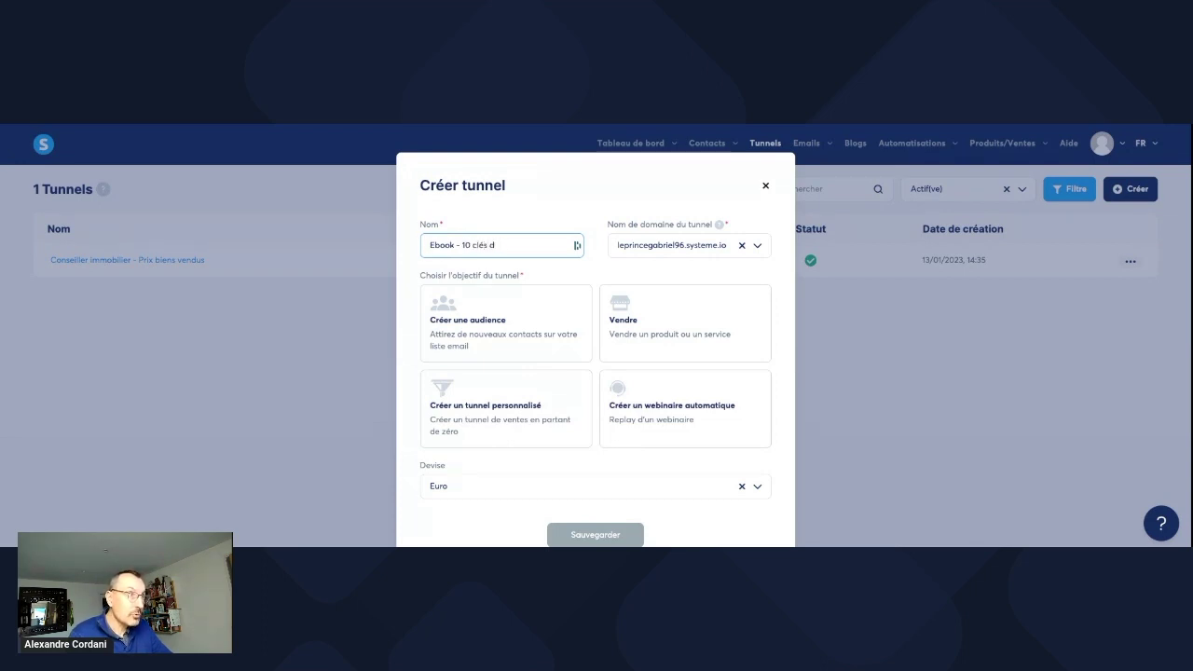
key(BackSpace)
text(pour vend)
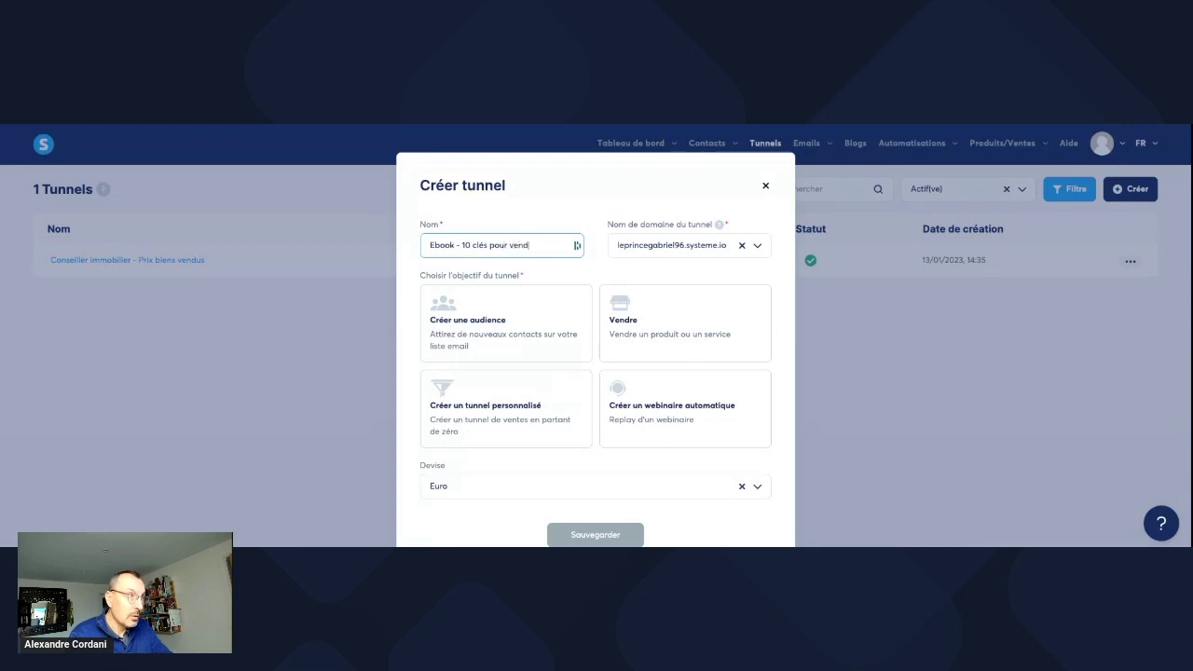
text(re votre bien)
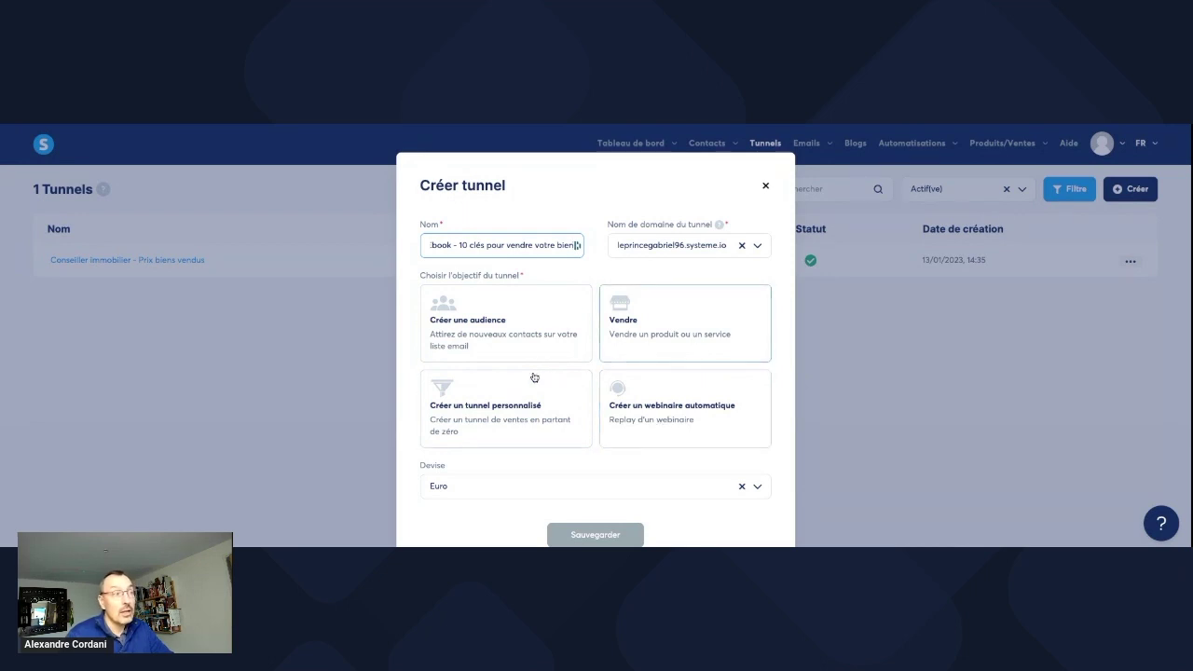
click(491, 339)
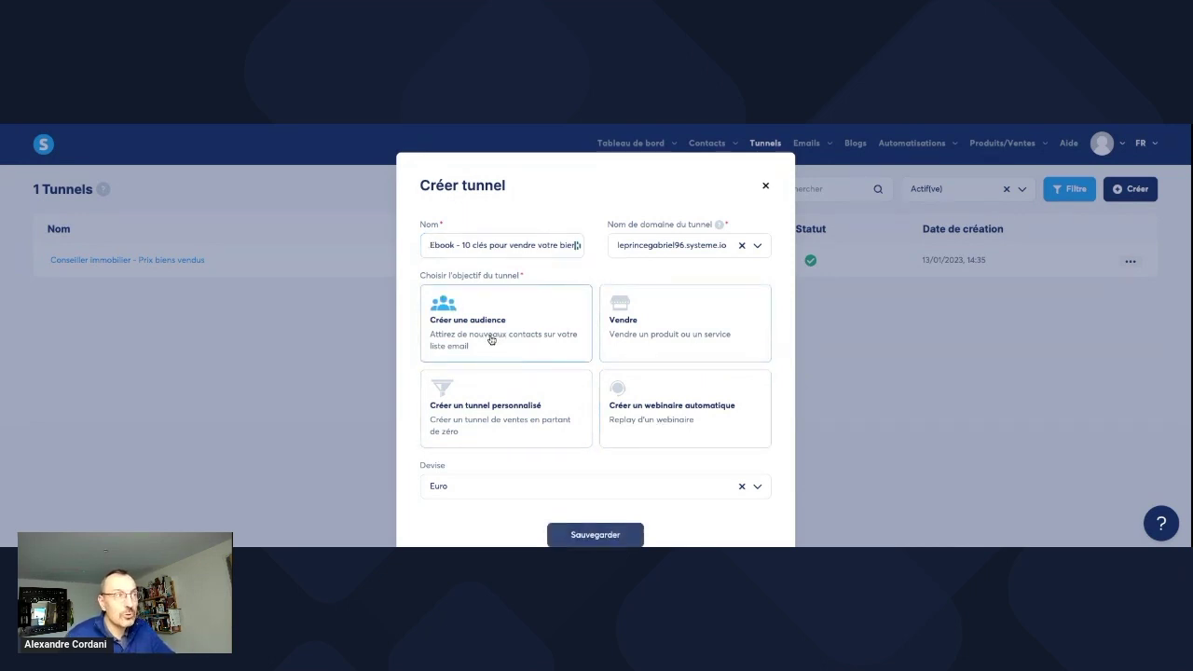
click(595, 534)
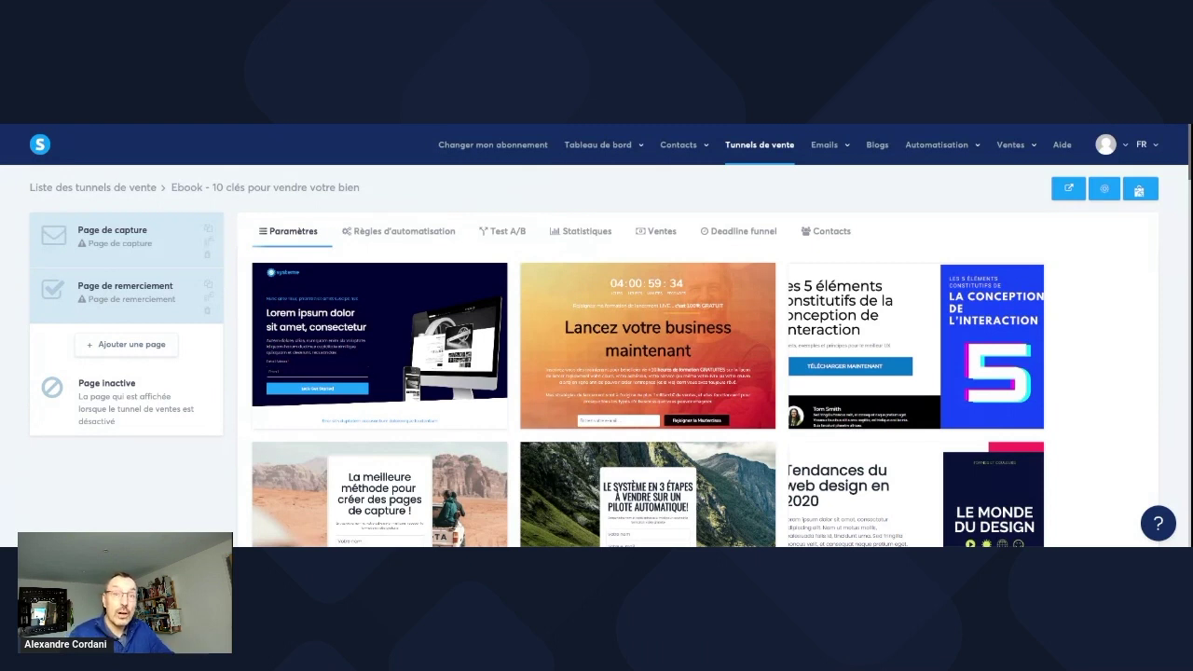
Apply the real estate template "La maison de vos rêves au meilleur prix" to the capture page and open it for editing.
mouse_move(504, 310)
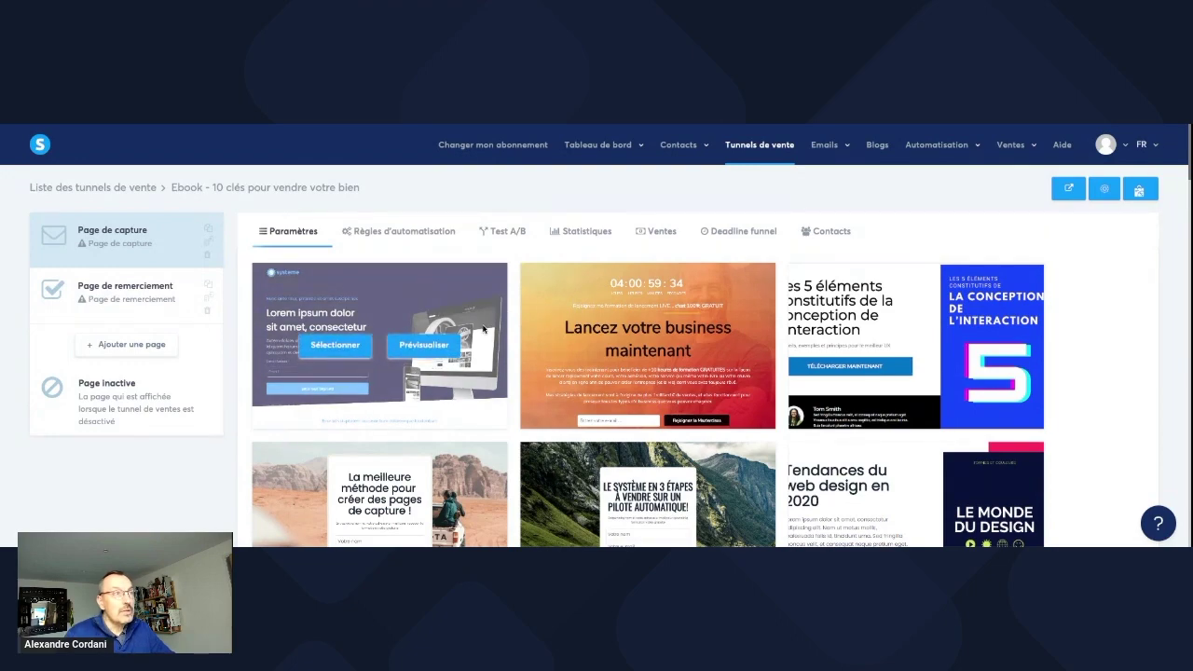
scroll(466, 336, down, 5)
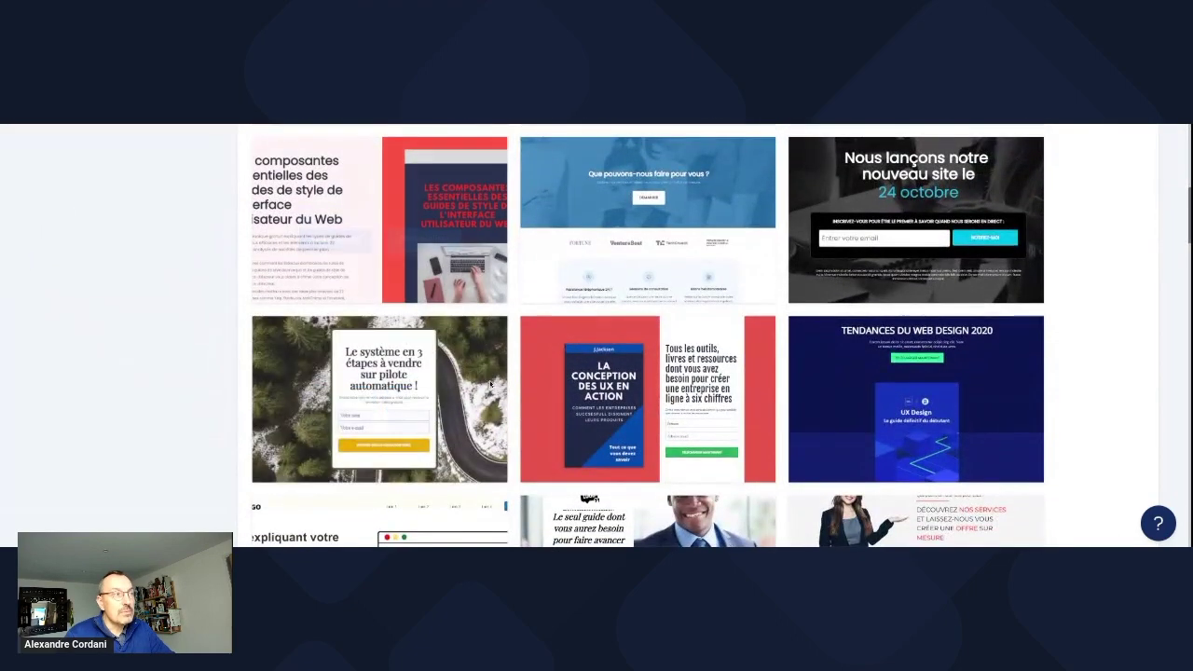
scroll(438, 354, down, 5)
scroll(486, 363, down, 6)
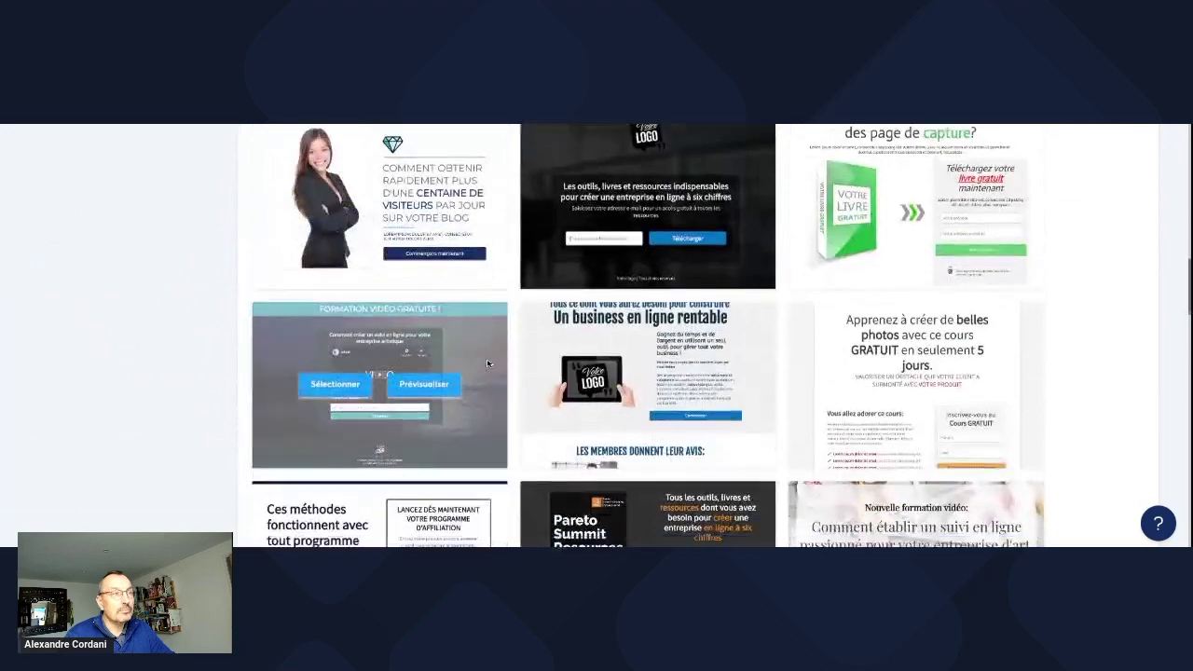
scroll(486, 363, down, 5)
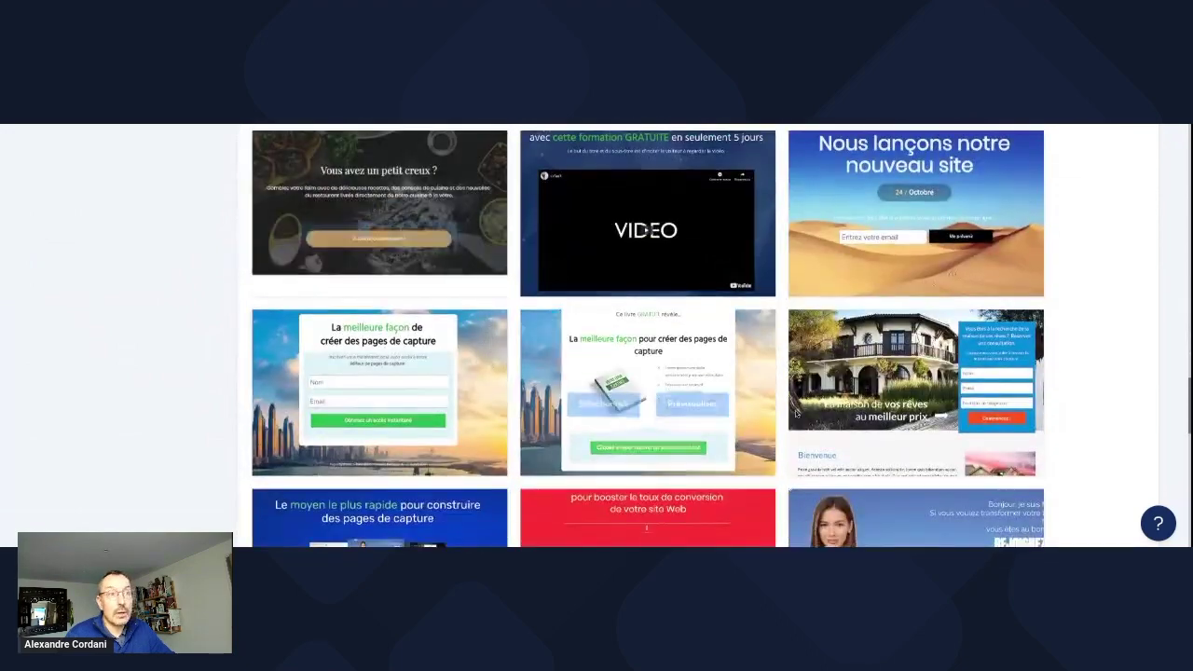
mouse_move(797, 415)
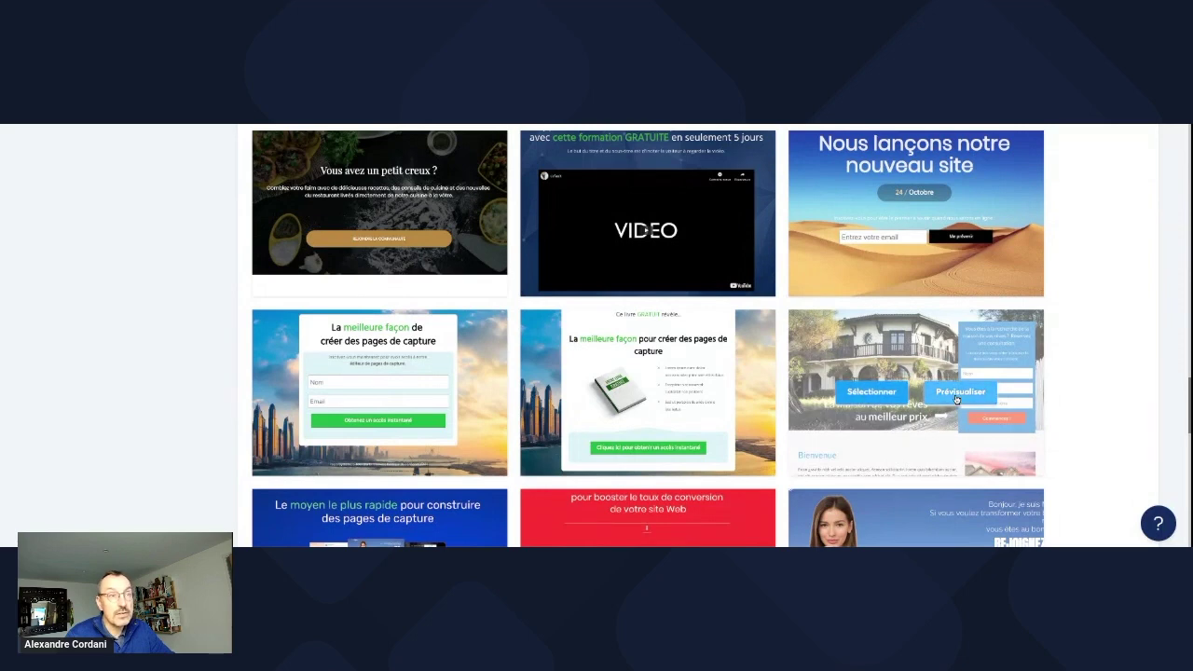
click(872, 399)
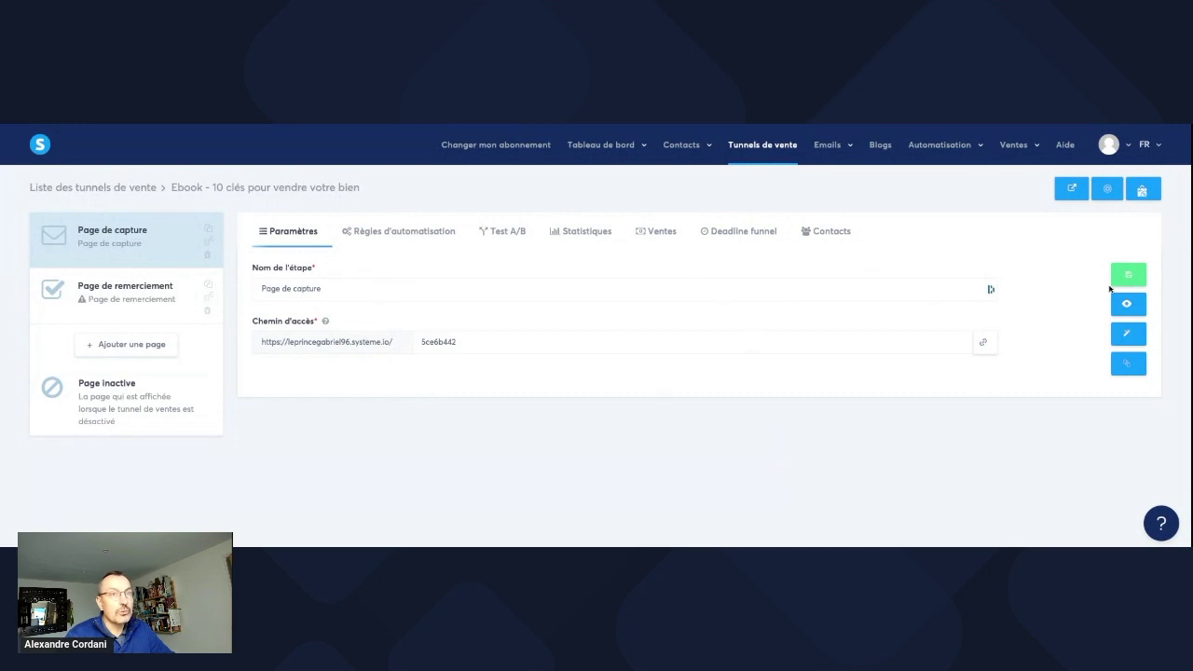
click(1126, 337)
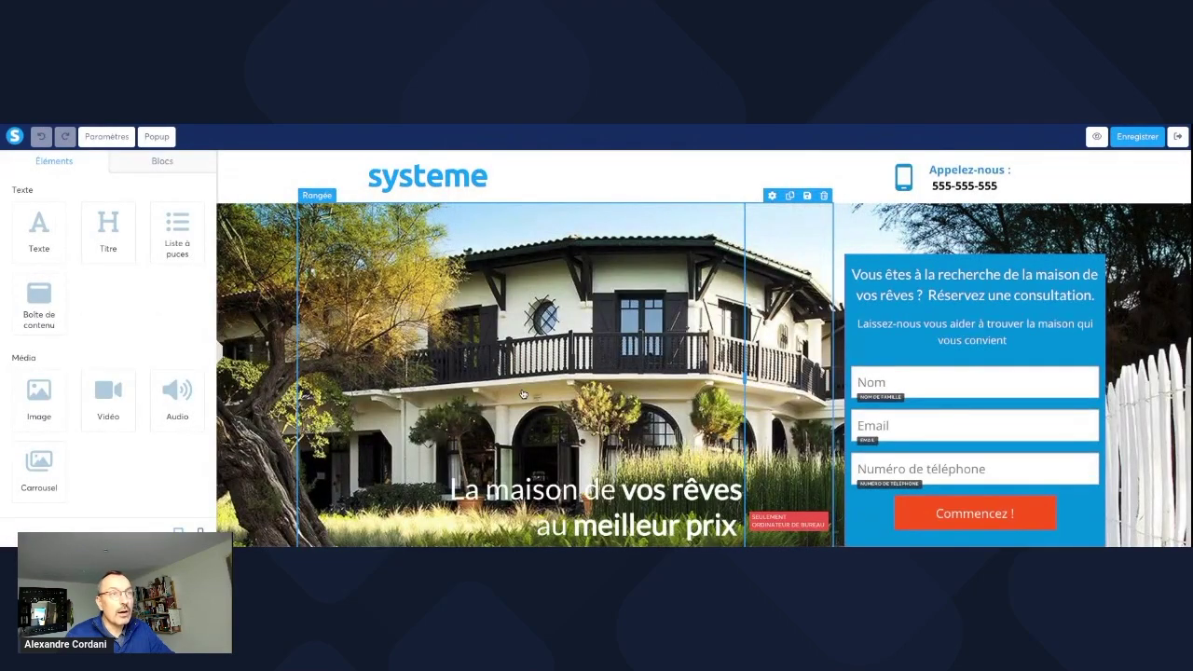
Inspect the header logo's image settings and replace the placeholder phone number under "Appelez-nous" with a new number.
scroll(525, 395, down, 1)
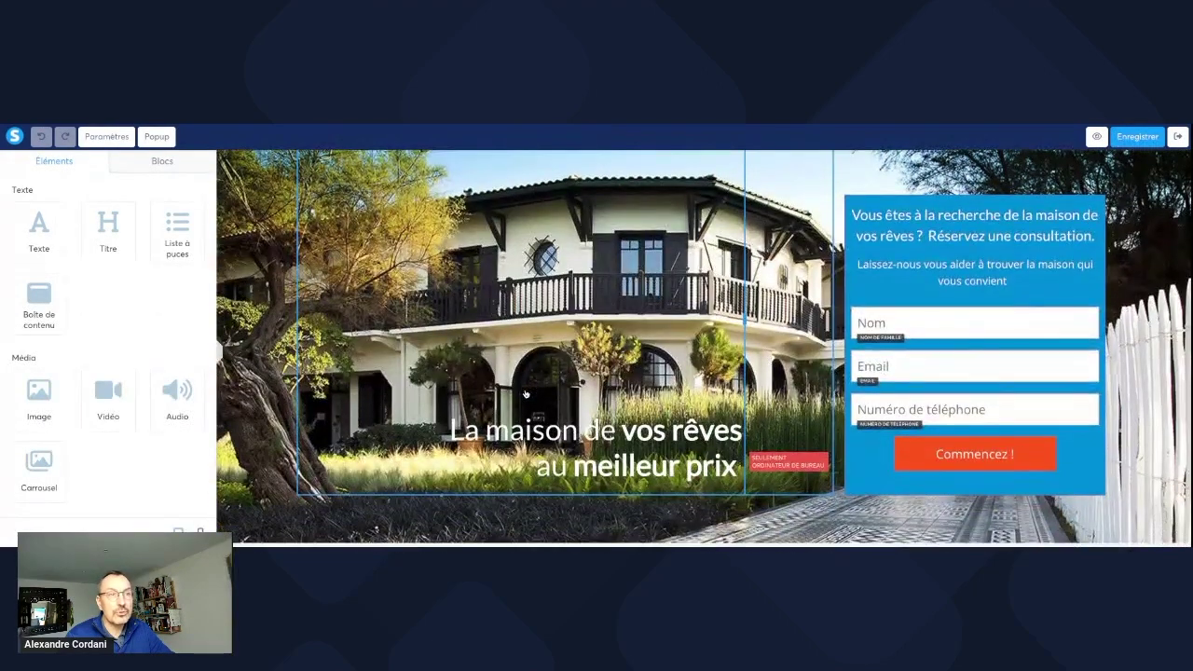
scroll(525, 394, up, 1)
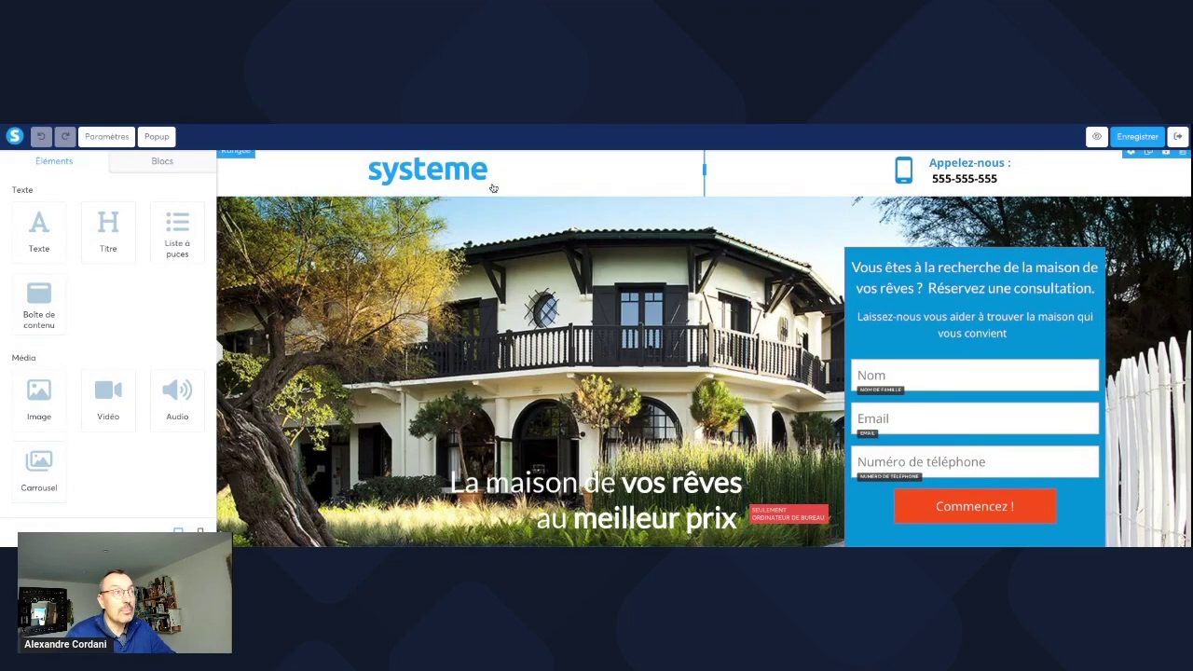
click(460, 175)
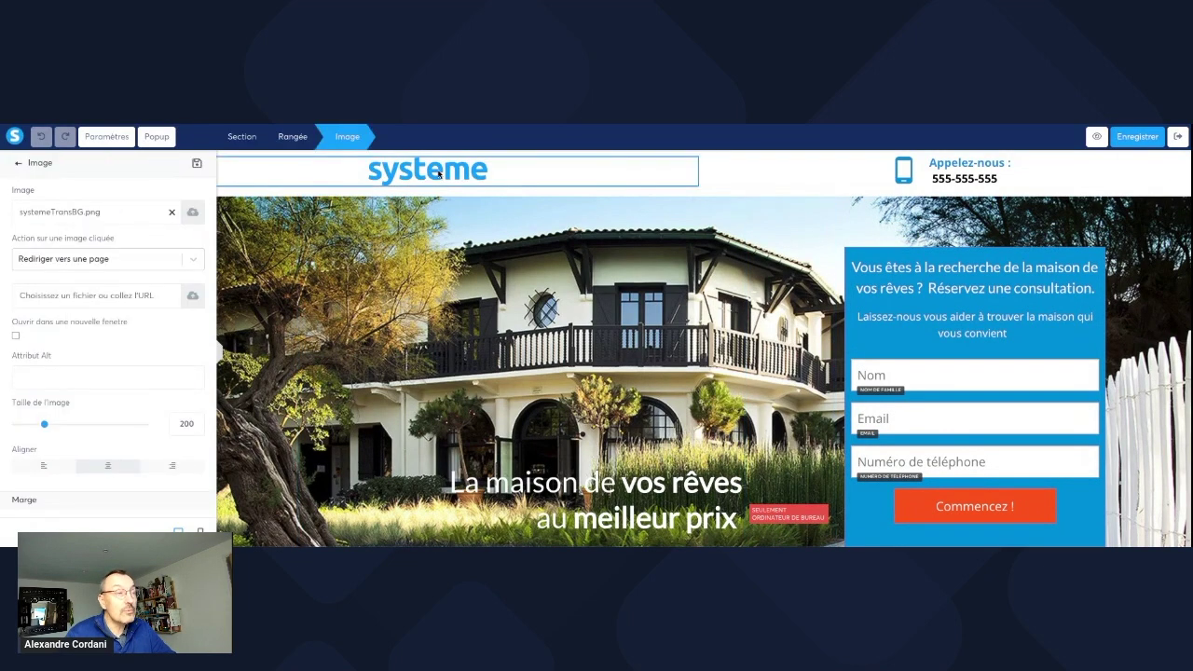
click(974, 184)
drag(1016, 179, 931, 178)
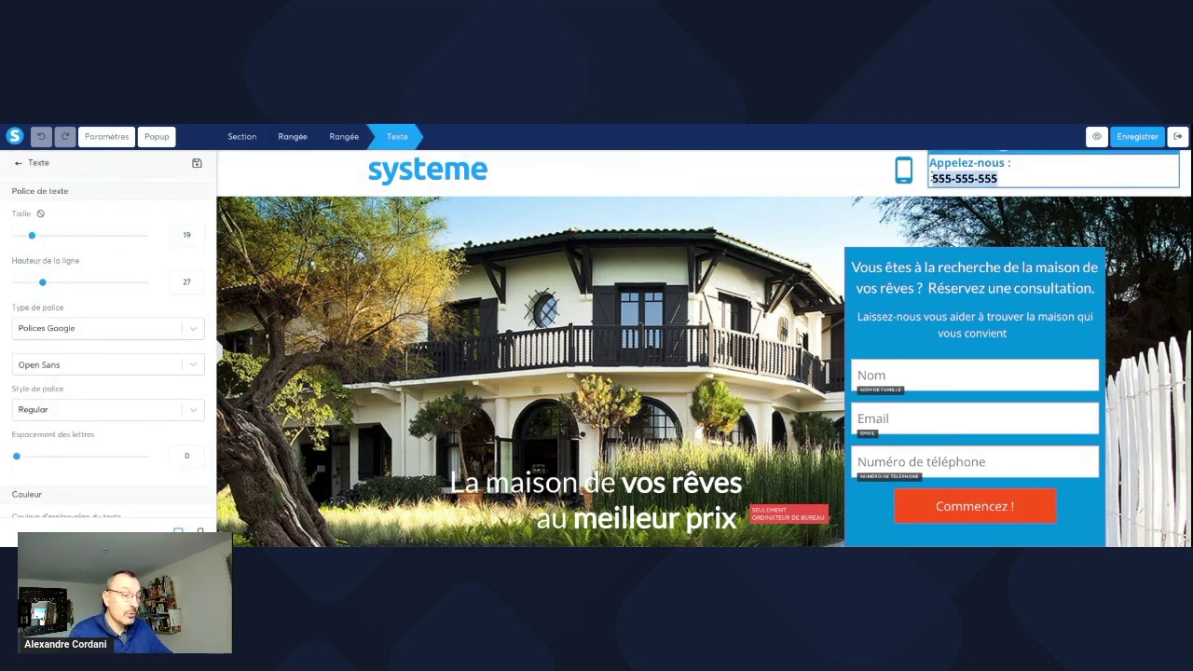
text(98777)
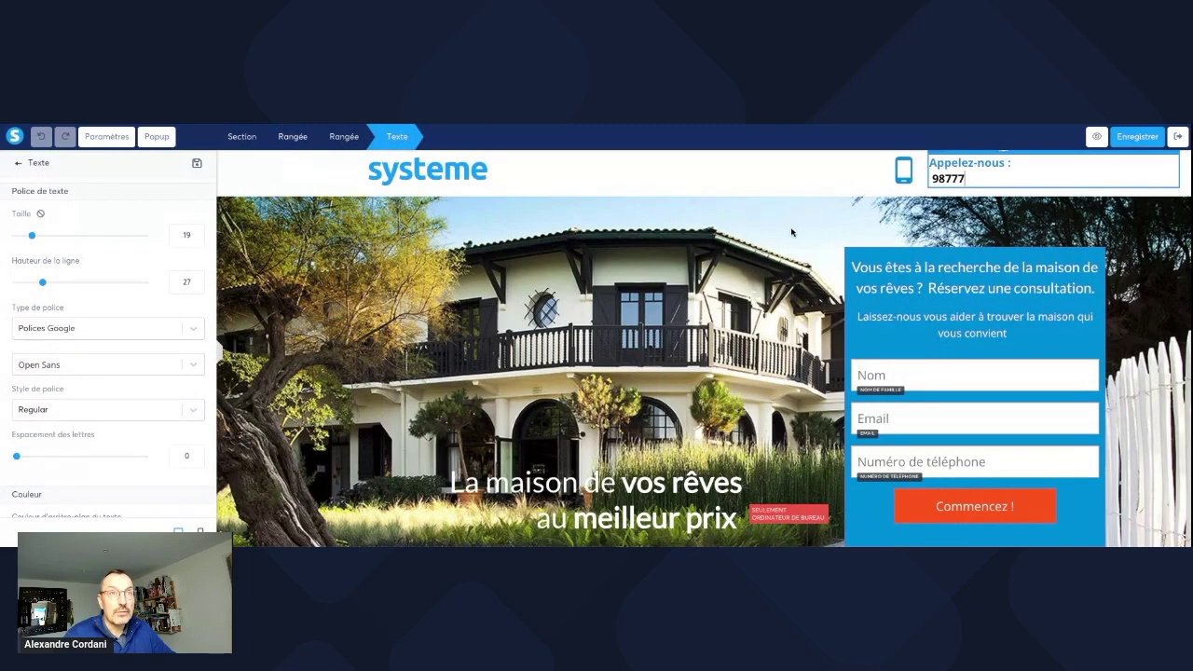
Look through the rest of the capture page down past the testimonials and return to its header.
scroll(802, 279, down, 1)
scroll(804, 300, down, 10)
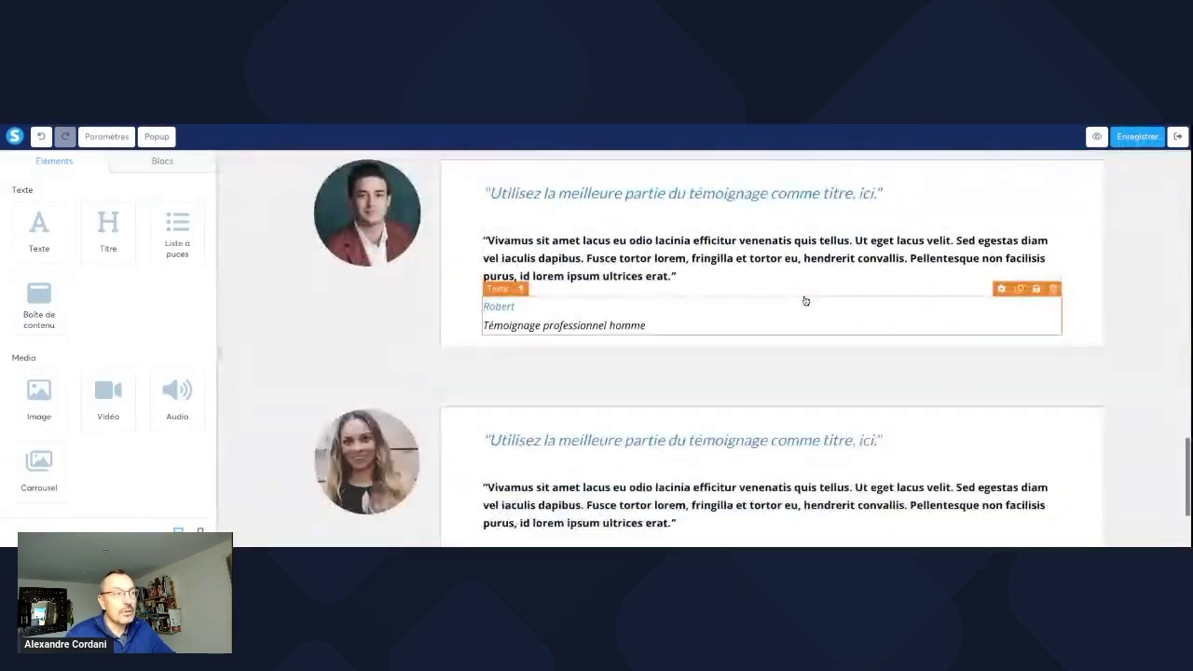
scroll(805, 300, down, 3)
scroll(806, 300, up, 15)
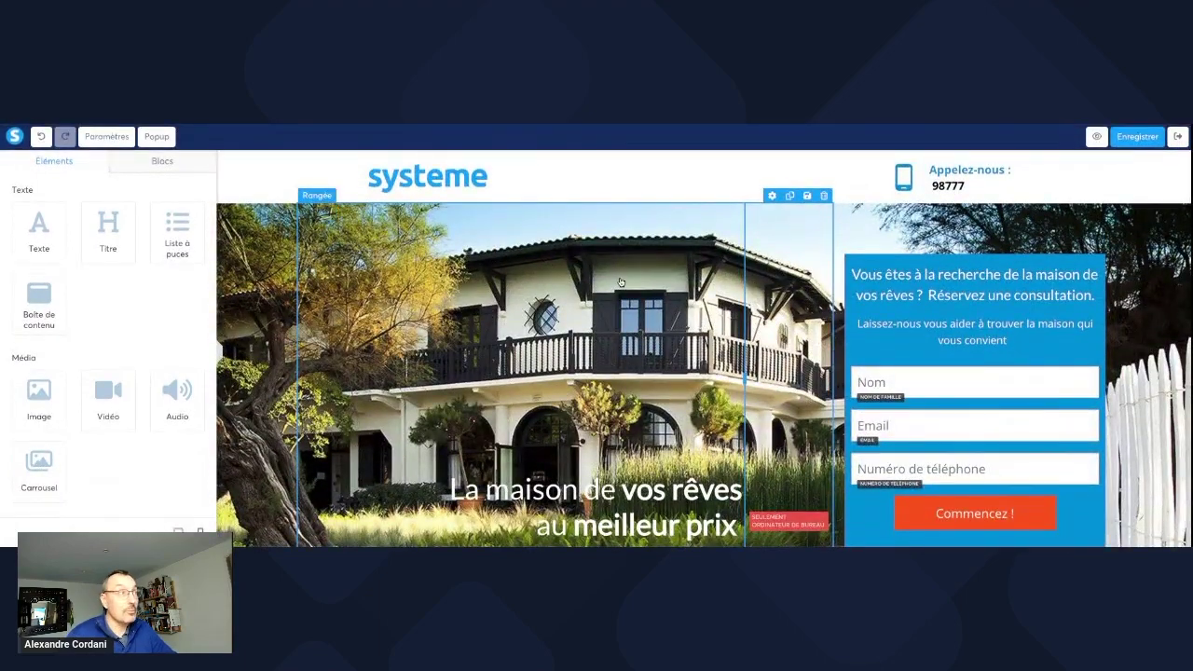
Leave the capture page editor and save the page's changes.
click(1179, 139)
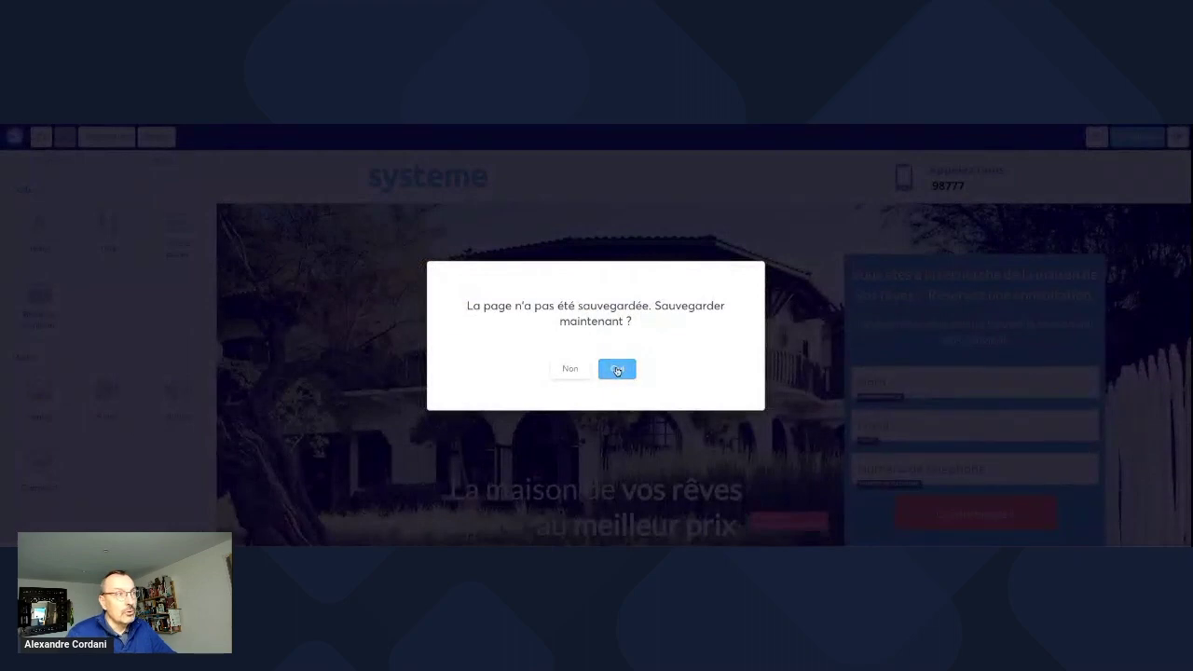
click(616, 370)
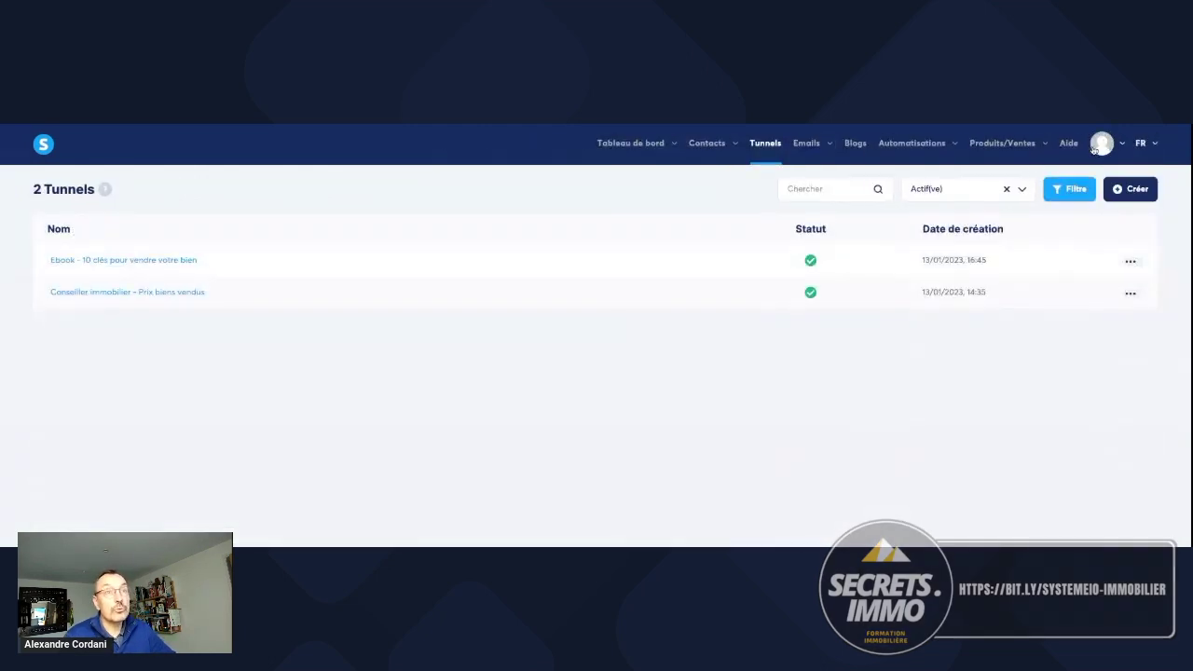
Start a new automation rule and add the trigger "Inscription sur la page (optin)".
mouse_move(808, 148)
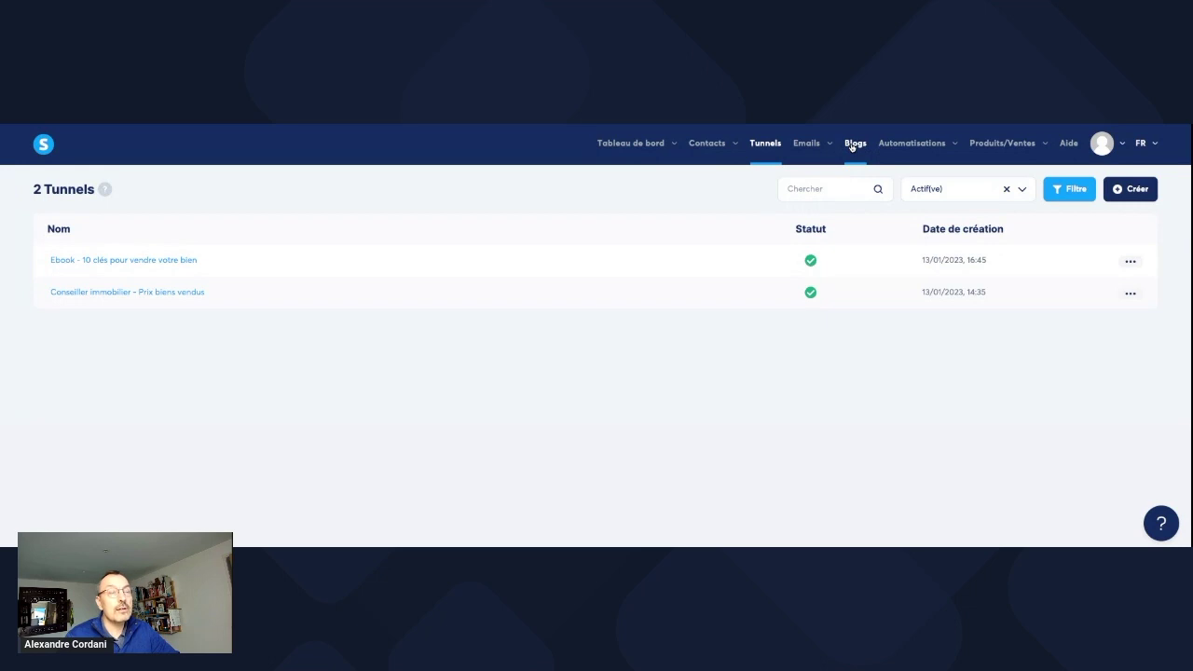
mouse_move(909, 143)
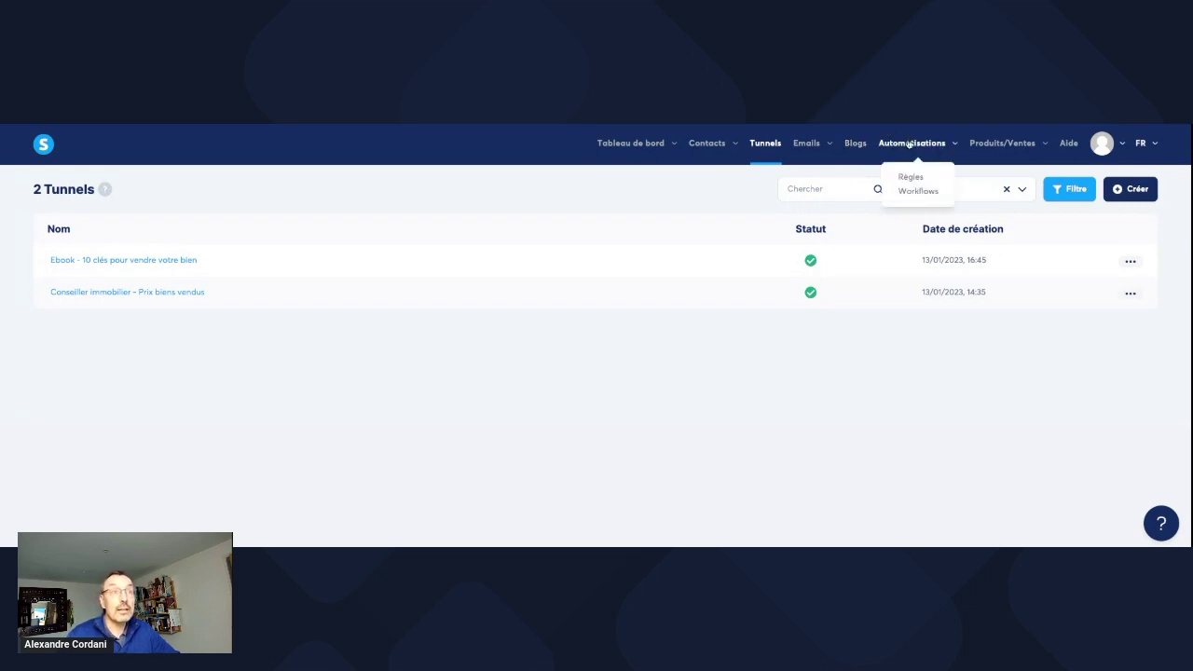
click(911, 177)
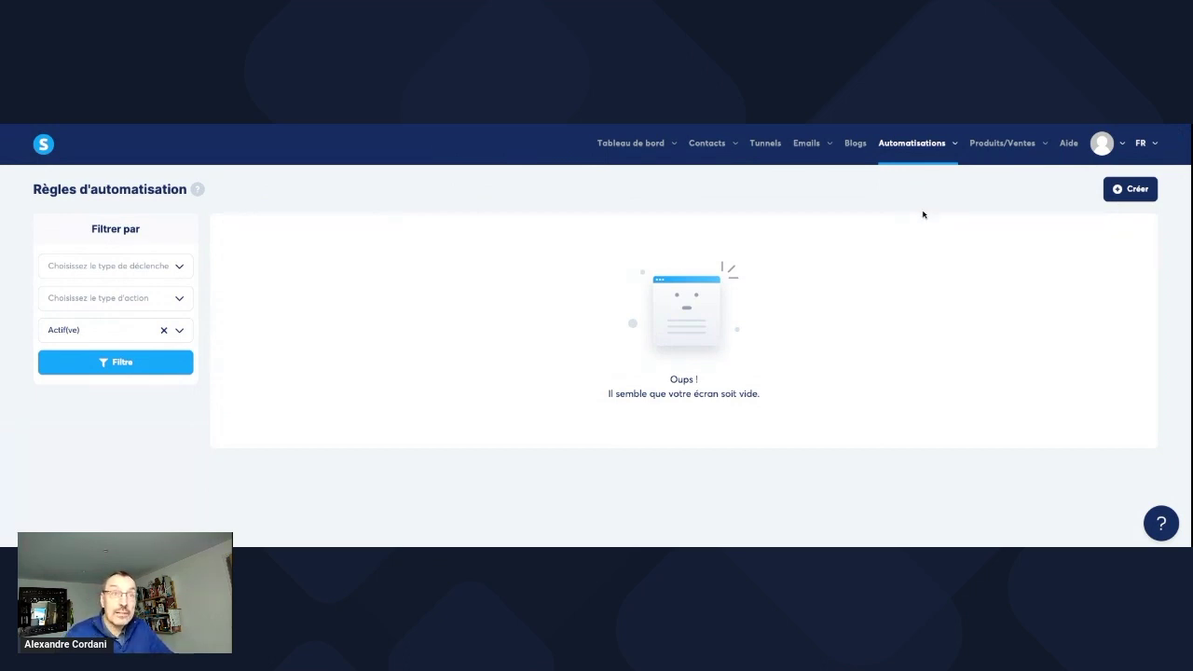
click(1118, 193)
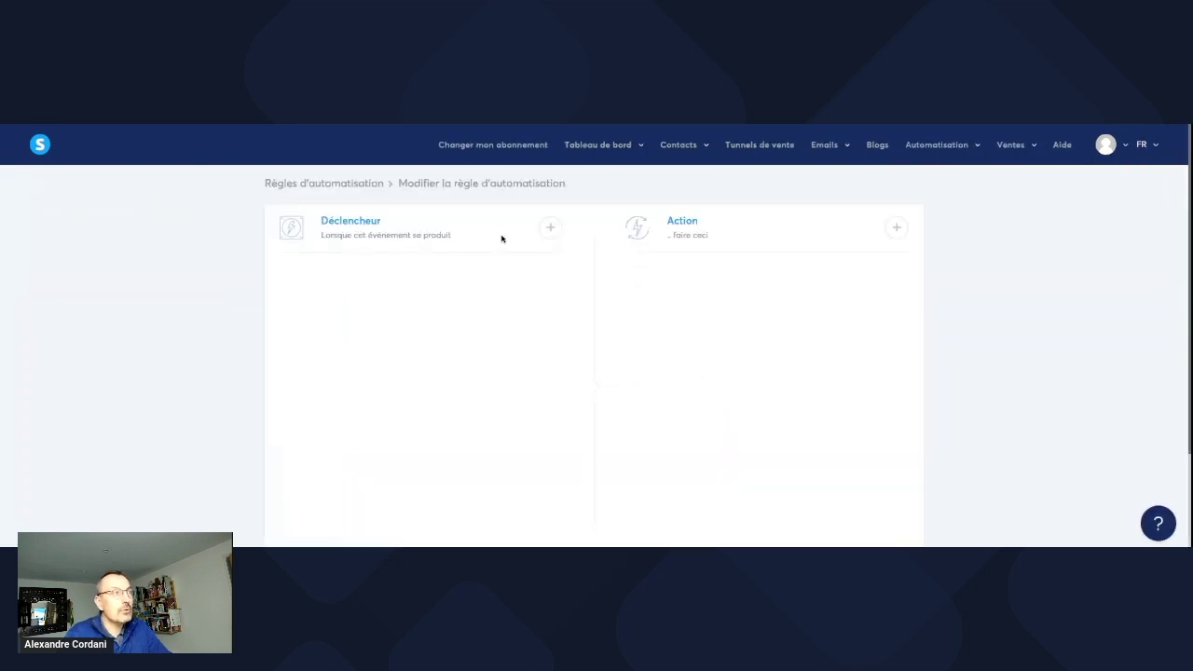
click(550, 227)
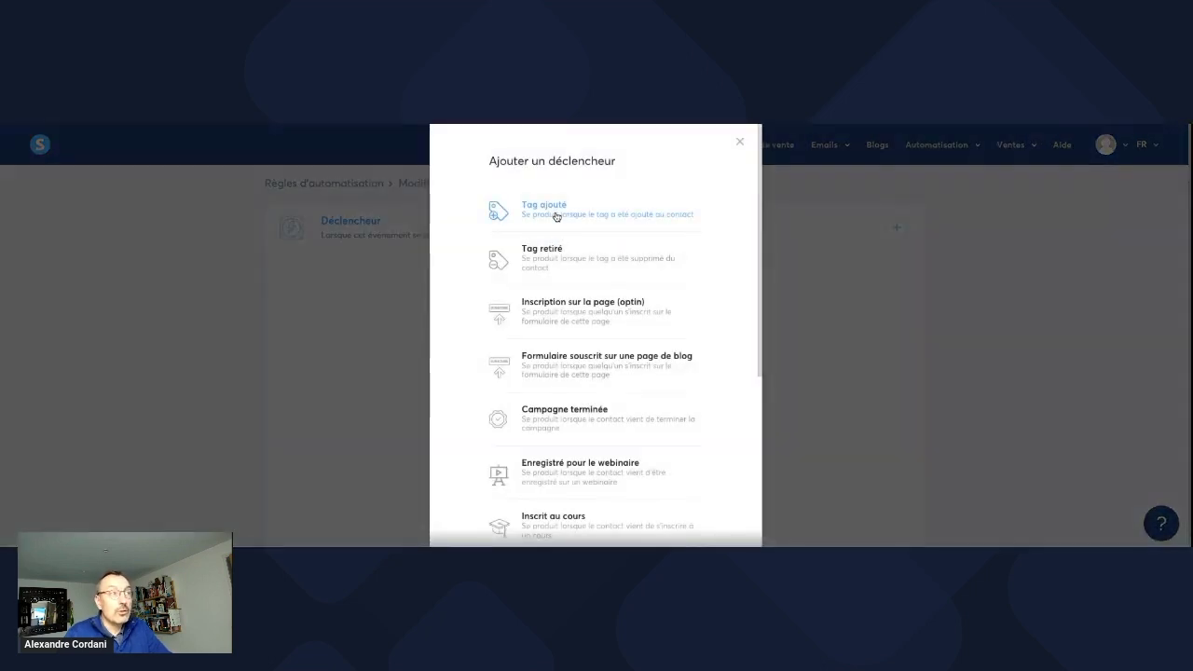
click(555, 217)
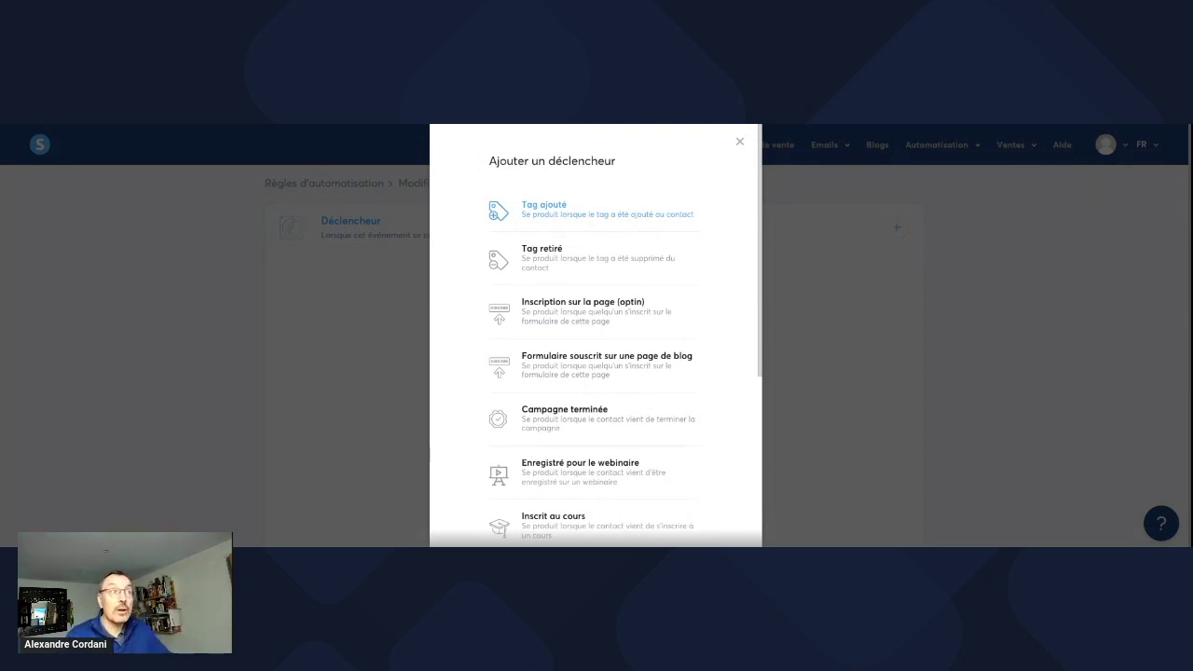
click(564, 322)
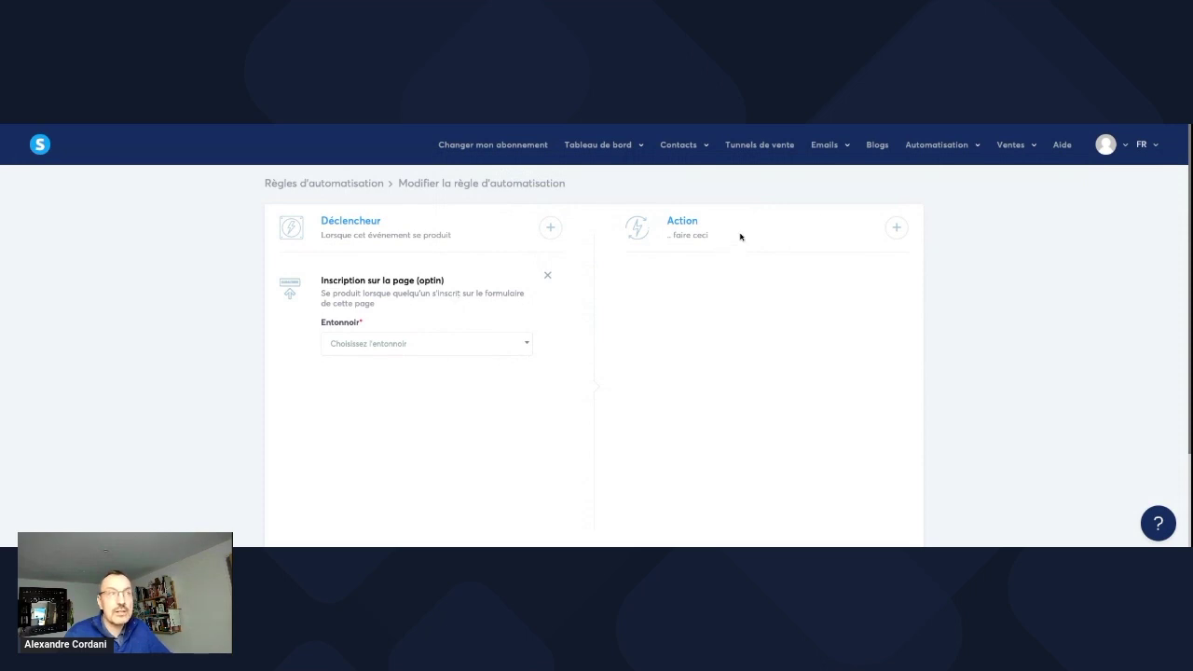
Review the actions available for the automation rule and close the list without choosing one.
click(896, 227)
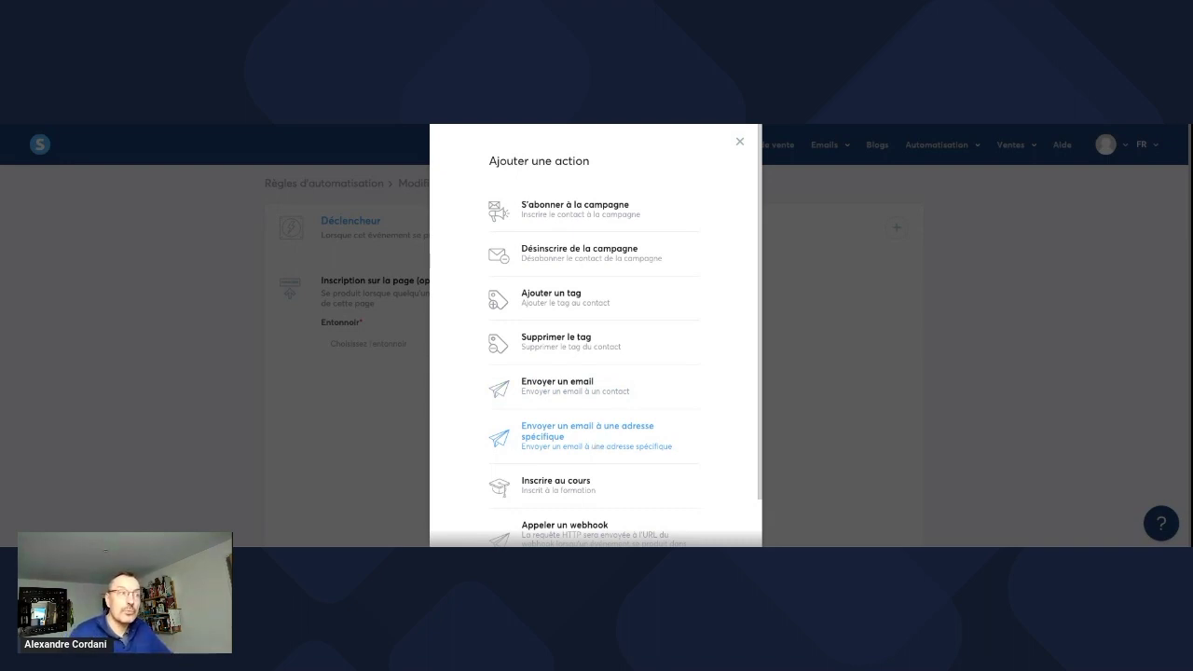
scroll(559, 438, down, 1)
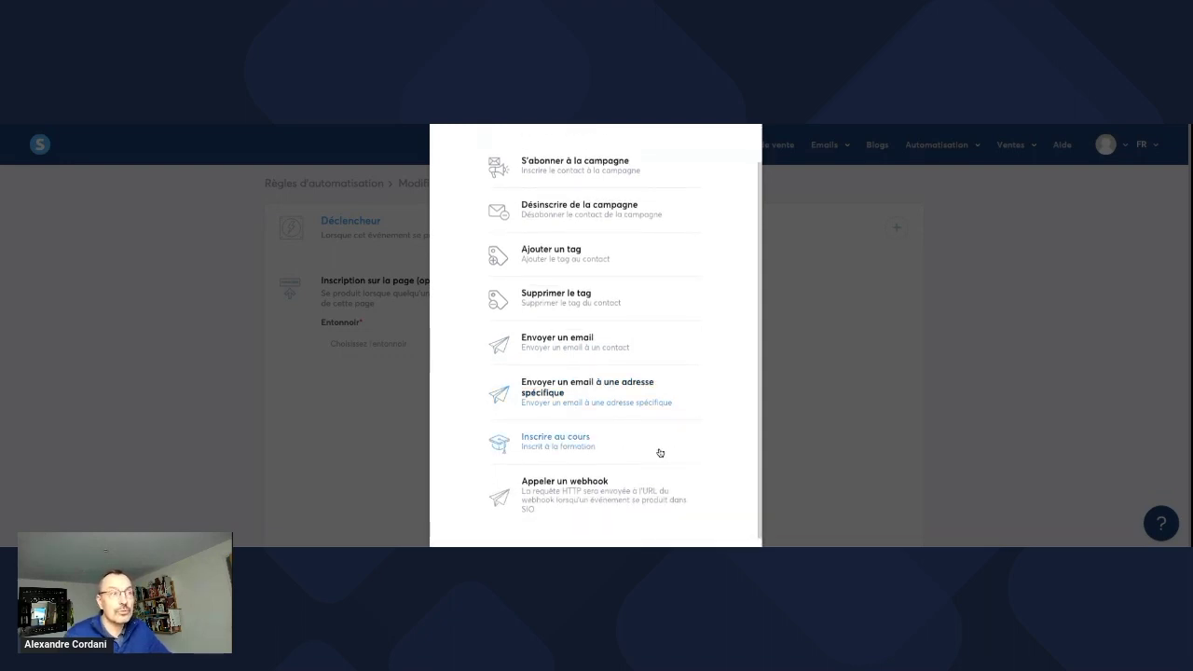
scroll(671, 401, up, 1)
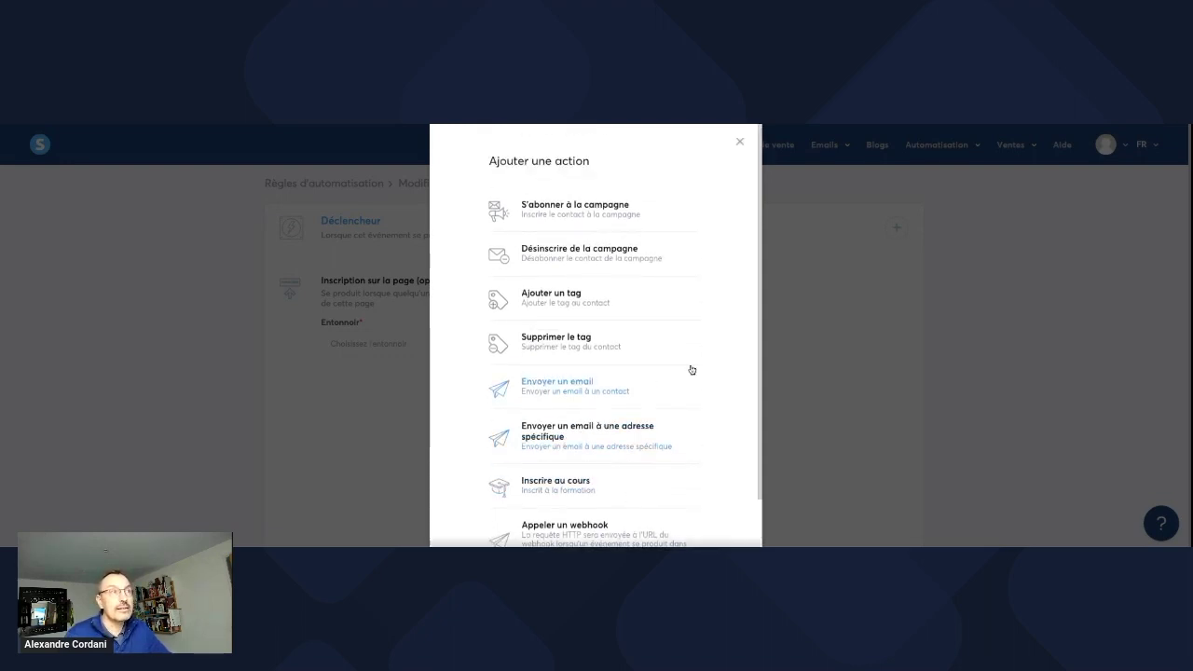
click(741, 142)
mouse_move(937, 158)
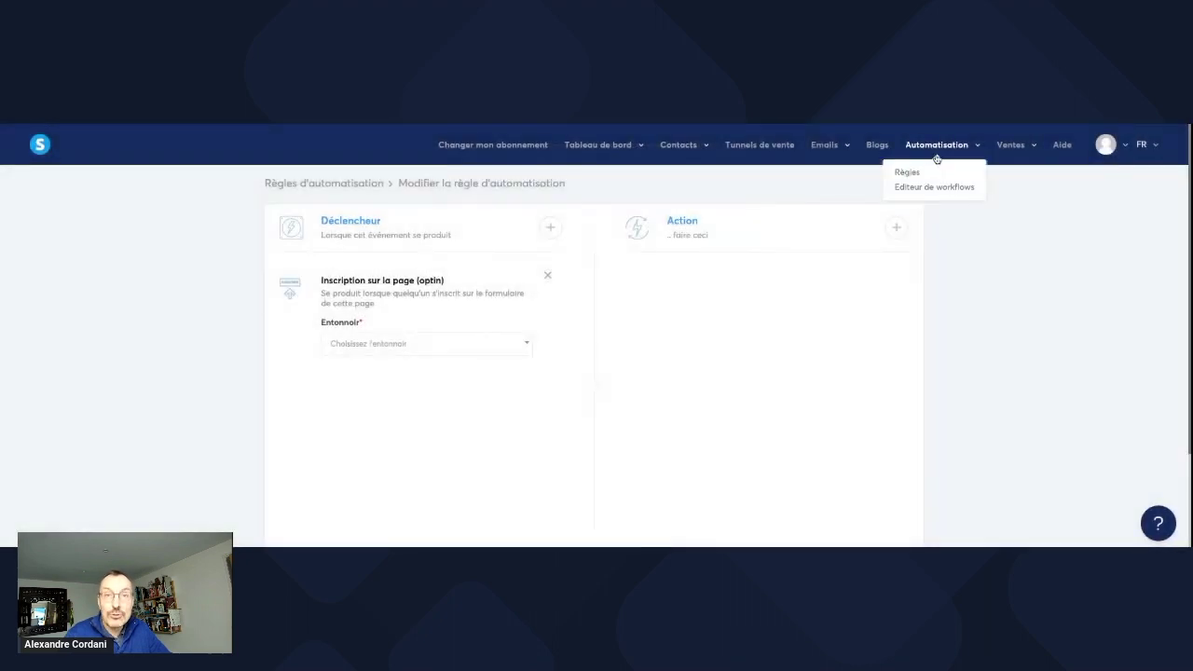
Open the subscription plans and compare feature limits and prices across Gratuit, Startup, Webinaire and Illimité.
click(493, 145)
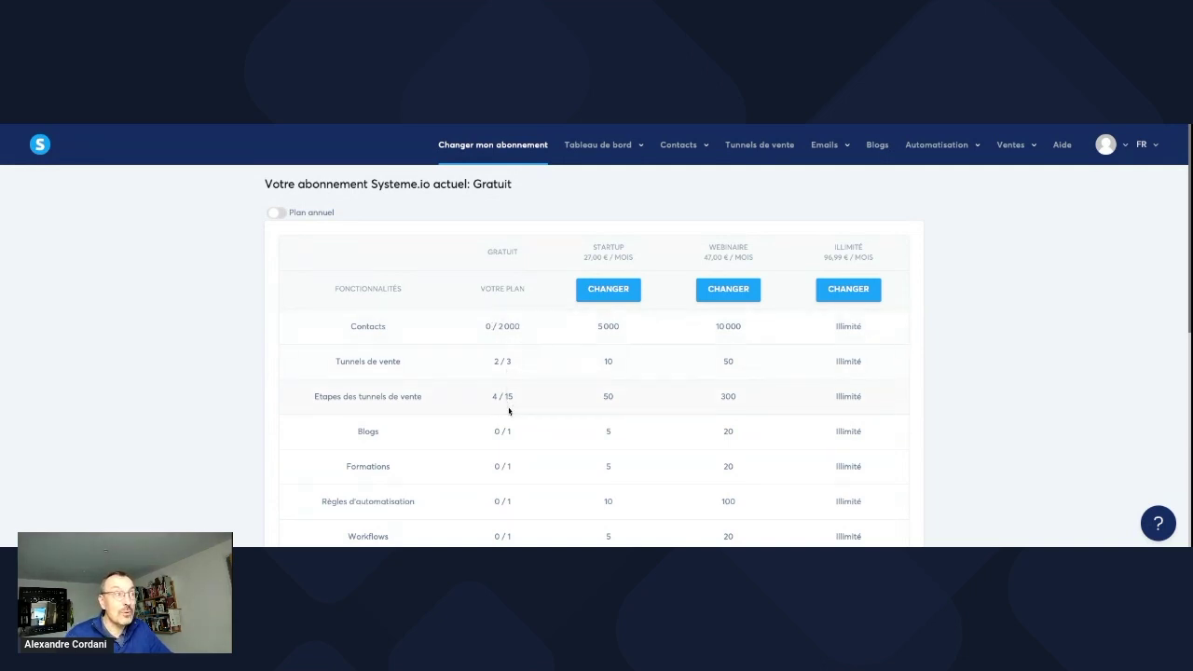
scroll(509, 410, down, 1)
scroll(514, 391, down, 1)
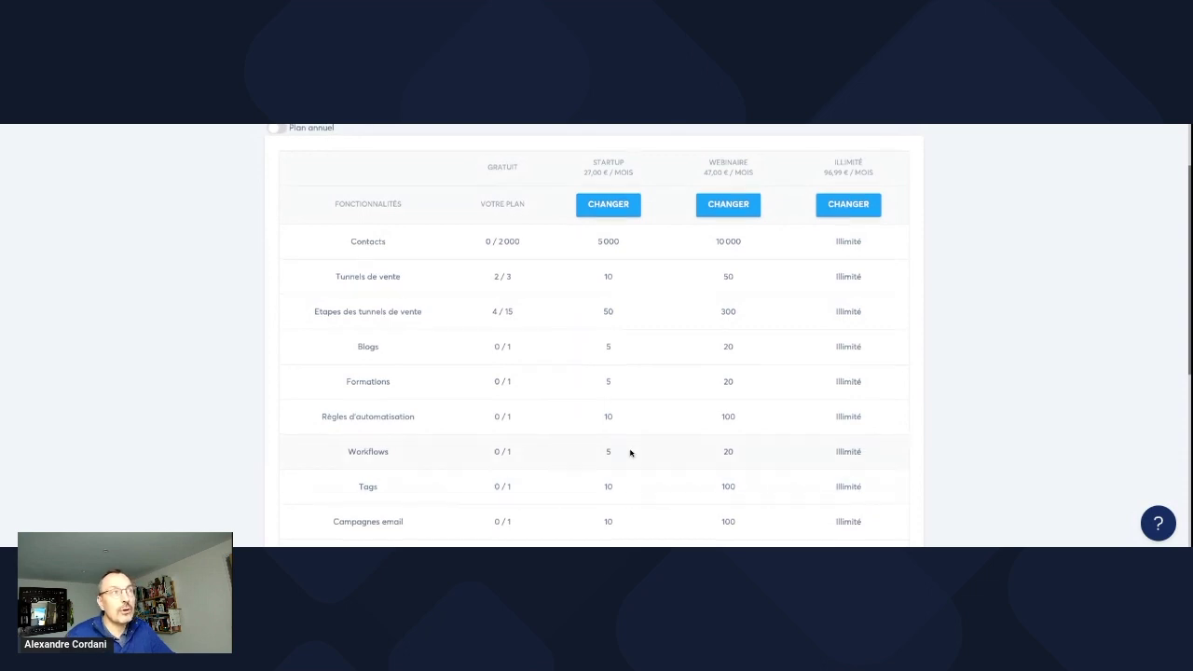
scroll(631, 453, up, 2)
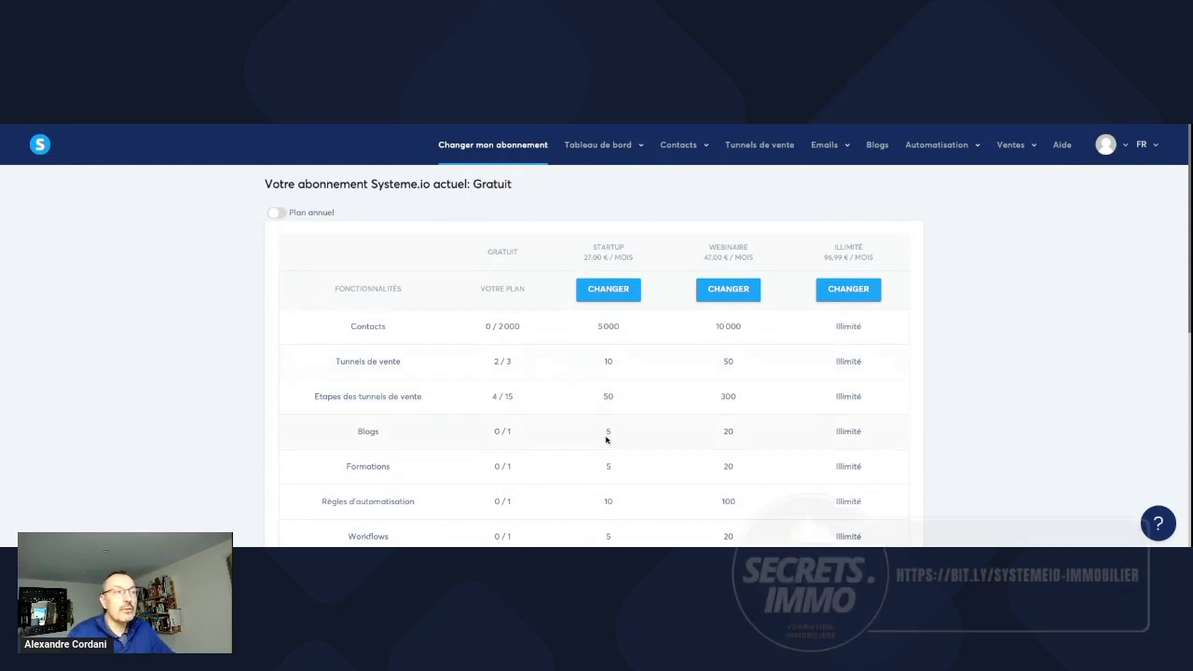
scroll(607, 434, down, 3)
scroll(608, 439, down, 1)
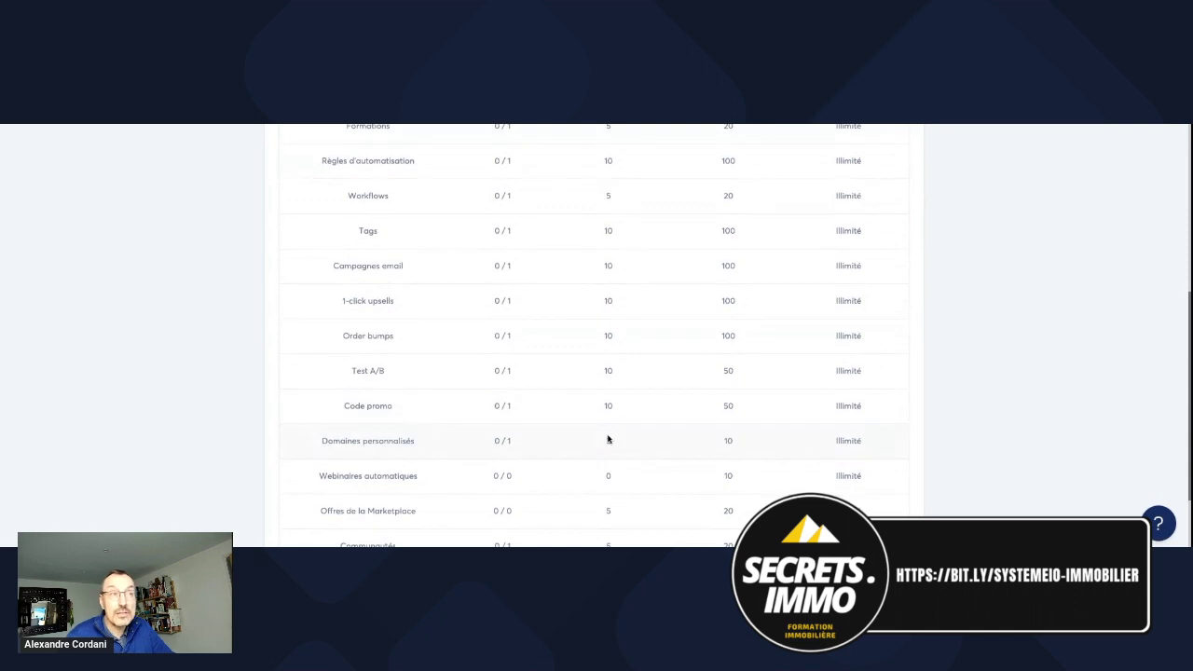
scroll(607, 439, down, 2)
scroll(607, 431, up, 10)
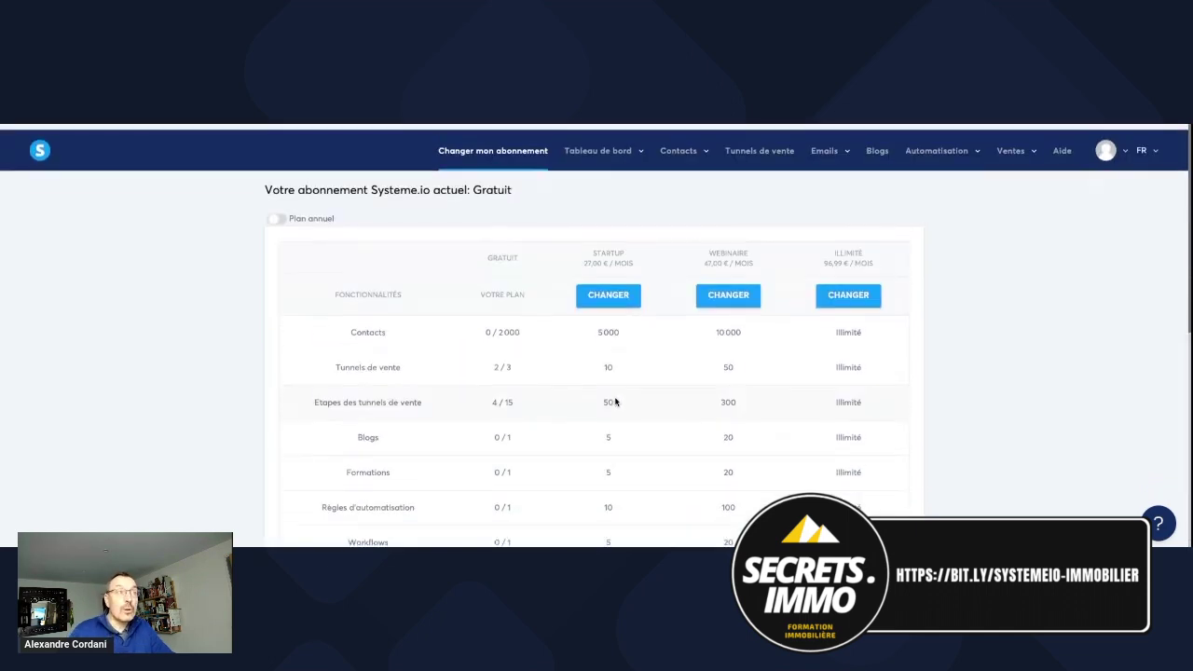